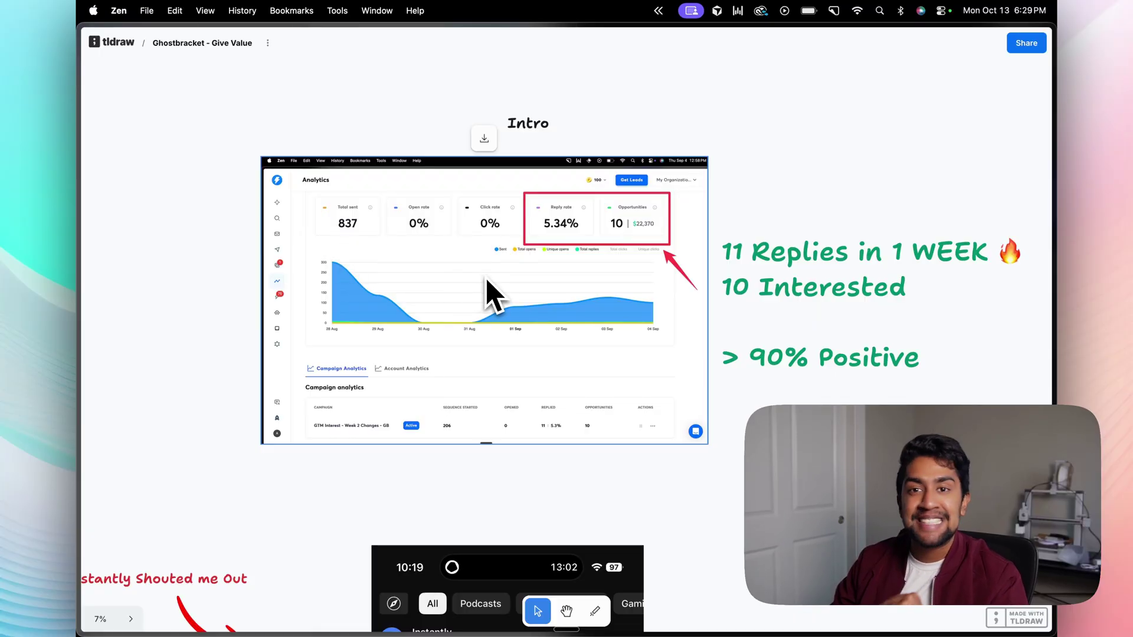
Scroll the tldraw board past the reply stats and Instantly post, then open the Ghostbracket landing page
{"action": "scroll", "coordinate": [490, 290], "scroll_direction": "down", "scroll_amount": 10}
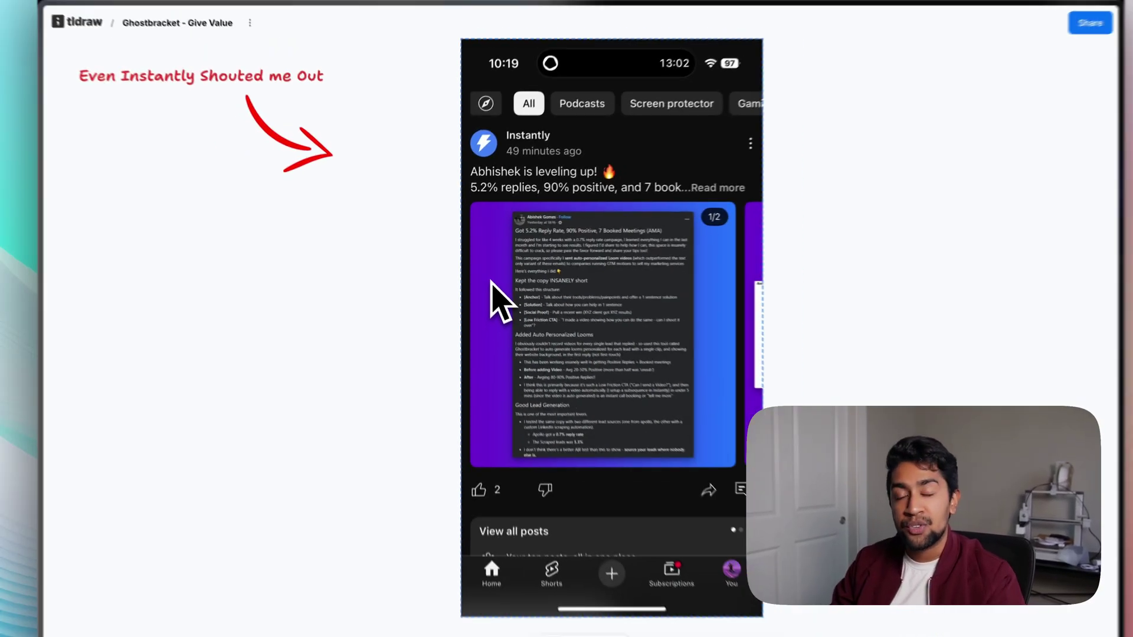
{"action": "scroll", "coordinate": [490, 295], "scroll_direction": "down", "scroll_amount": 10}
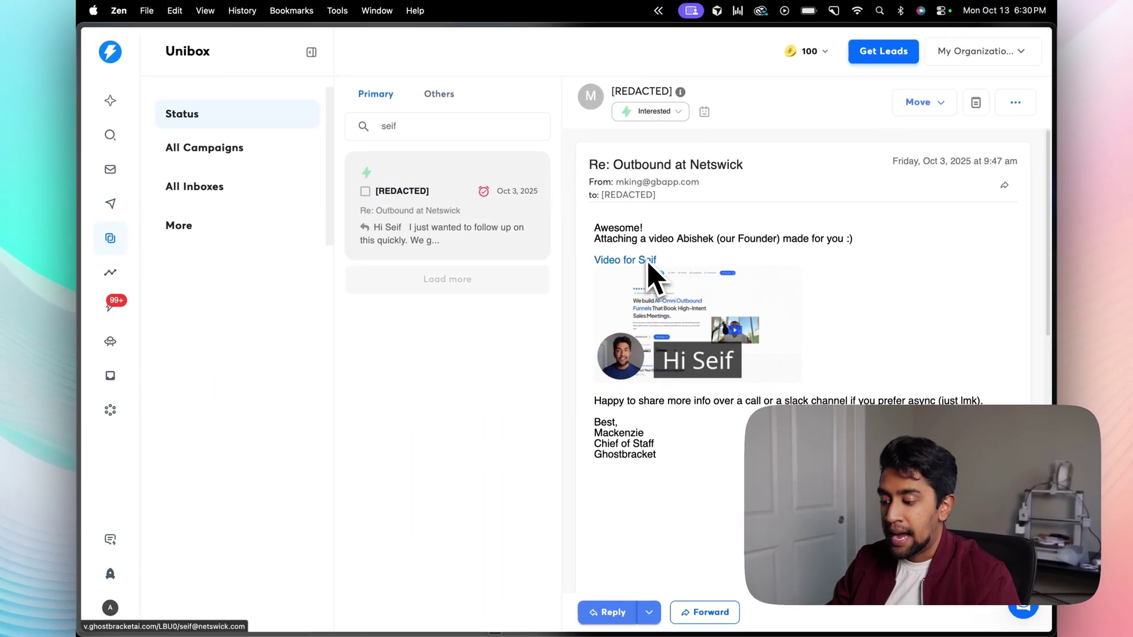
{"action": "mouse_move", "coordinate": [89, 285]}
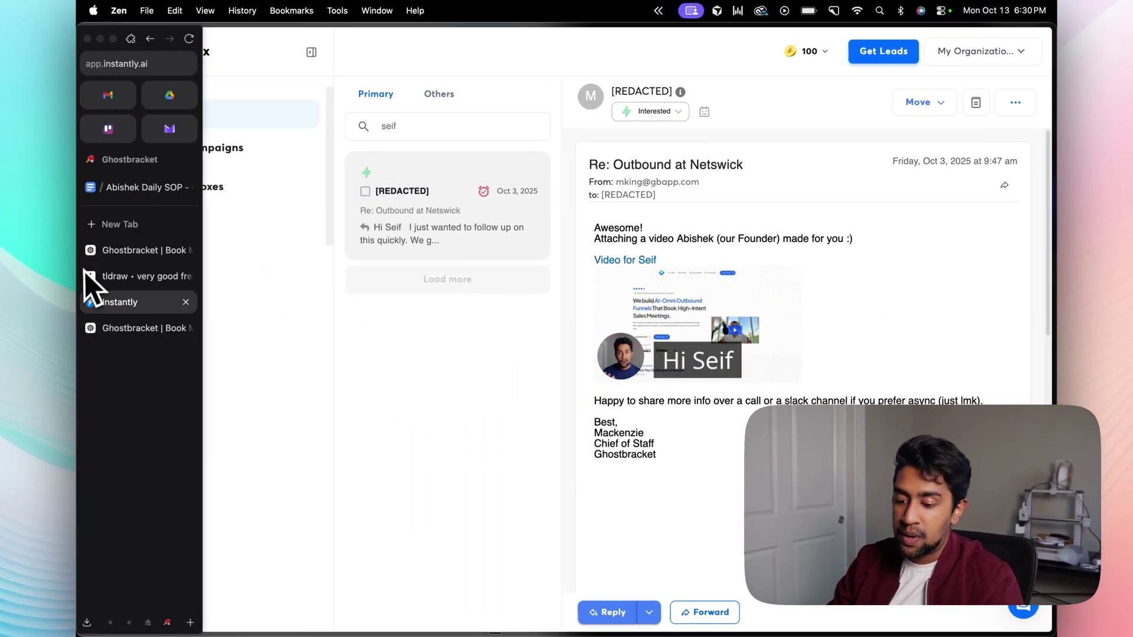
{"action": "left_click", "coordinate": [126, 328]}
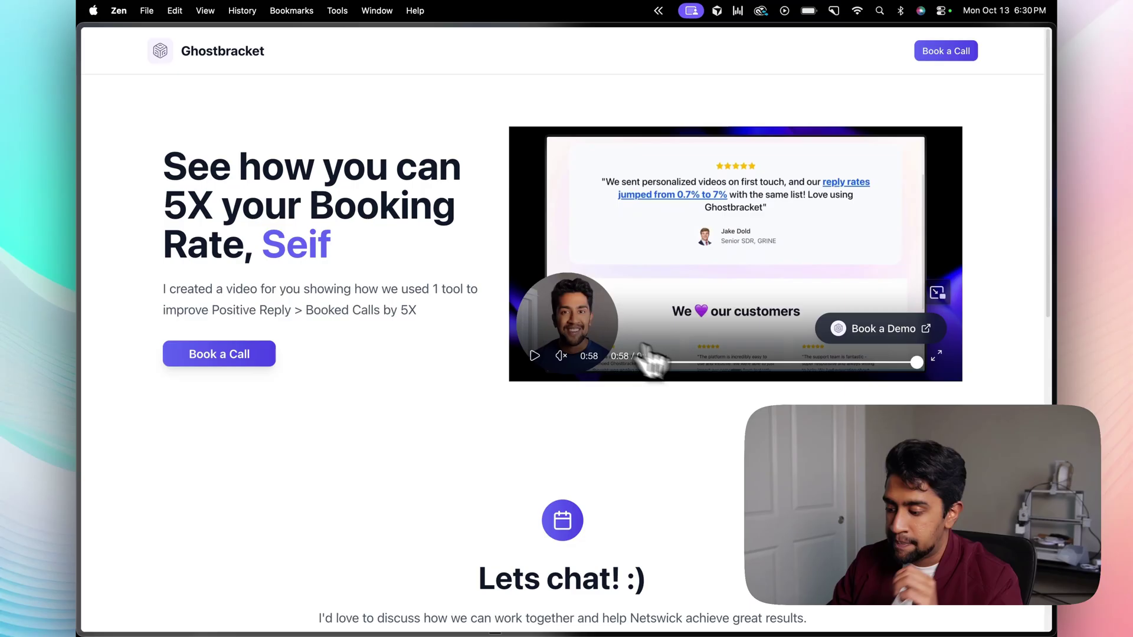
Replay the personalized video from near its start, then scroll down to the 15 Min Call booking calendar
{"action": "left_click", "coordinate": [680, 362]}
{"action": "left_click", "coordinate": [535, 356]}
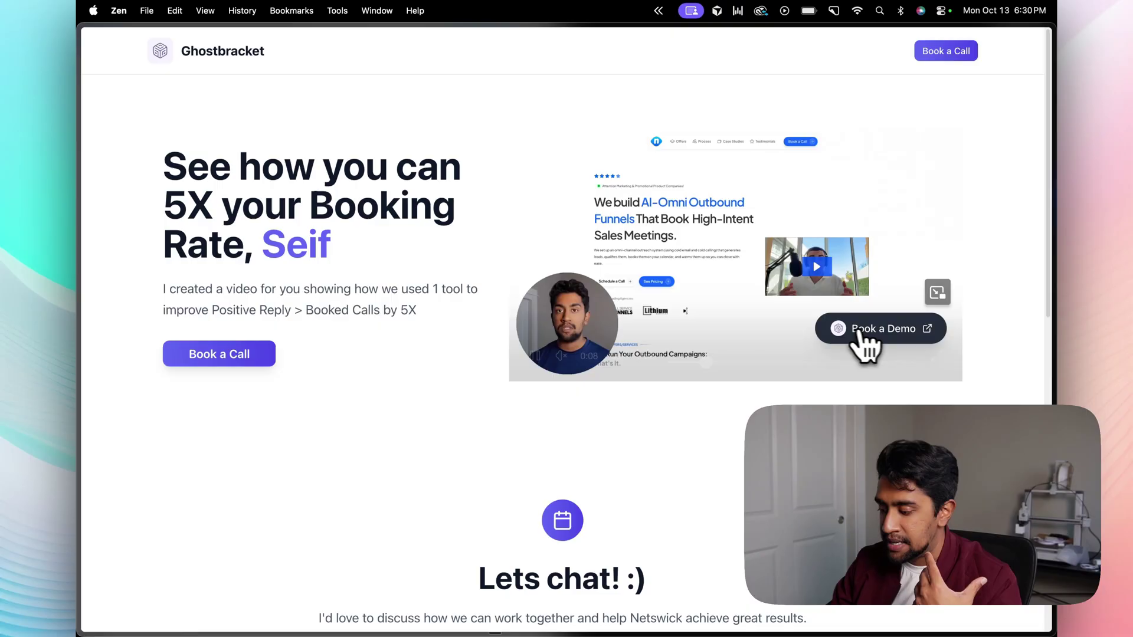
{"action": "scroll", "coordinate": [879, 331], "scroll_direction": "down", "scroll_amount": 1}
{"action": "scroll", "coordinate": [885, 345], "scroll_direction": "down", "scroll_amount": 7}
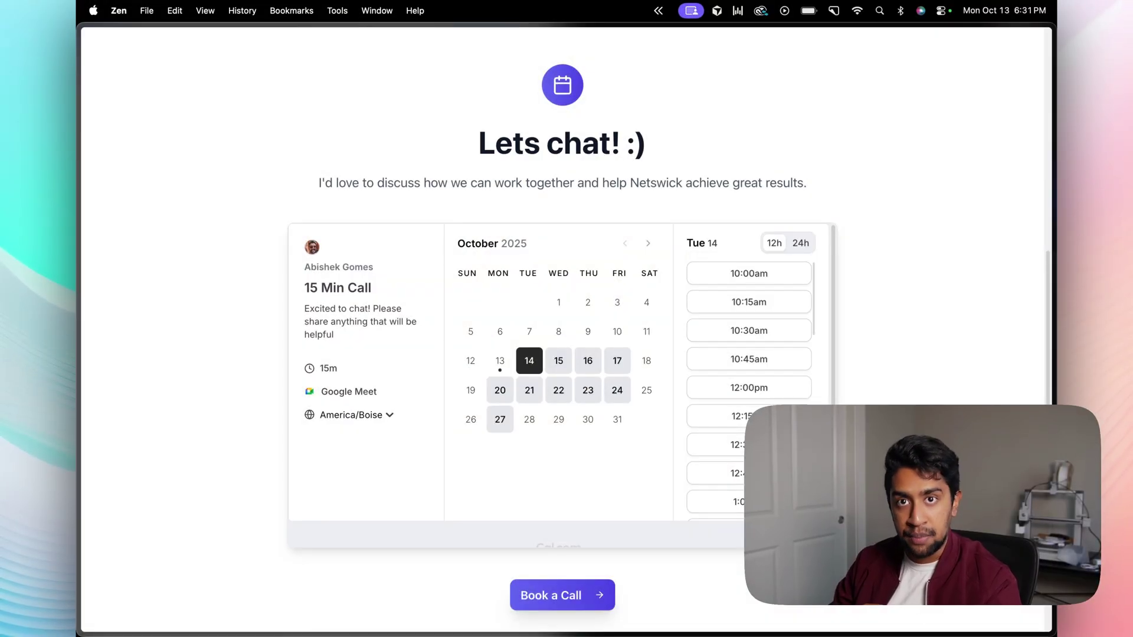
Back on the tldraw board, scroll from the ICP-finding tips down to the 729 Leads post
{"action": "mouse_move", "coordinate": [97, 251]}
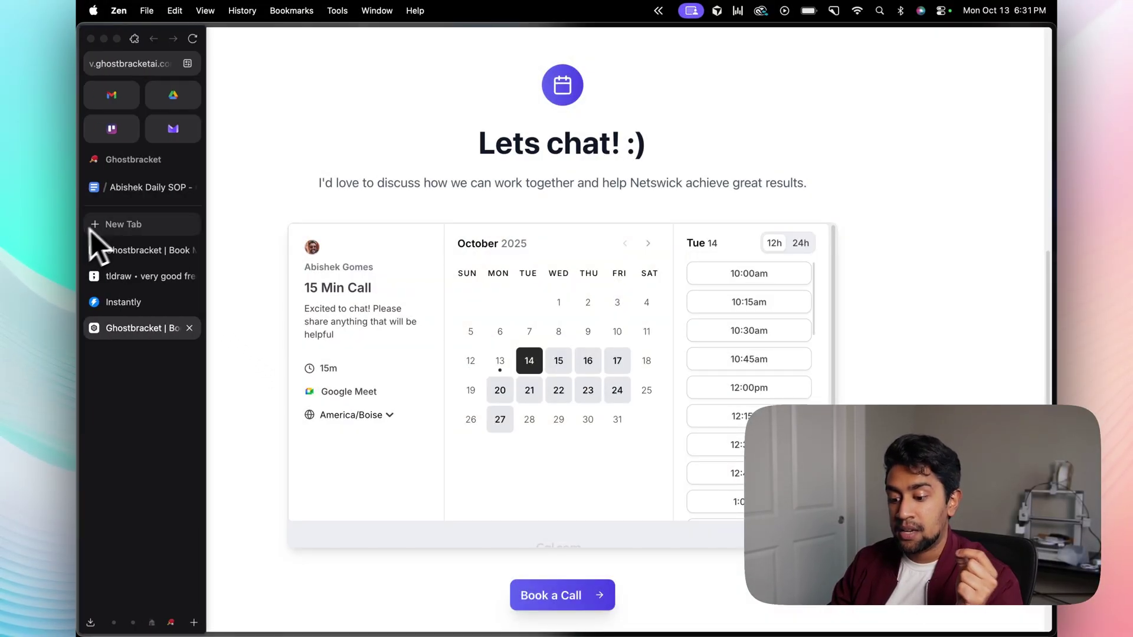
{"action": "left_click", "coordinate": [126, 272]}
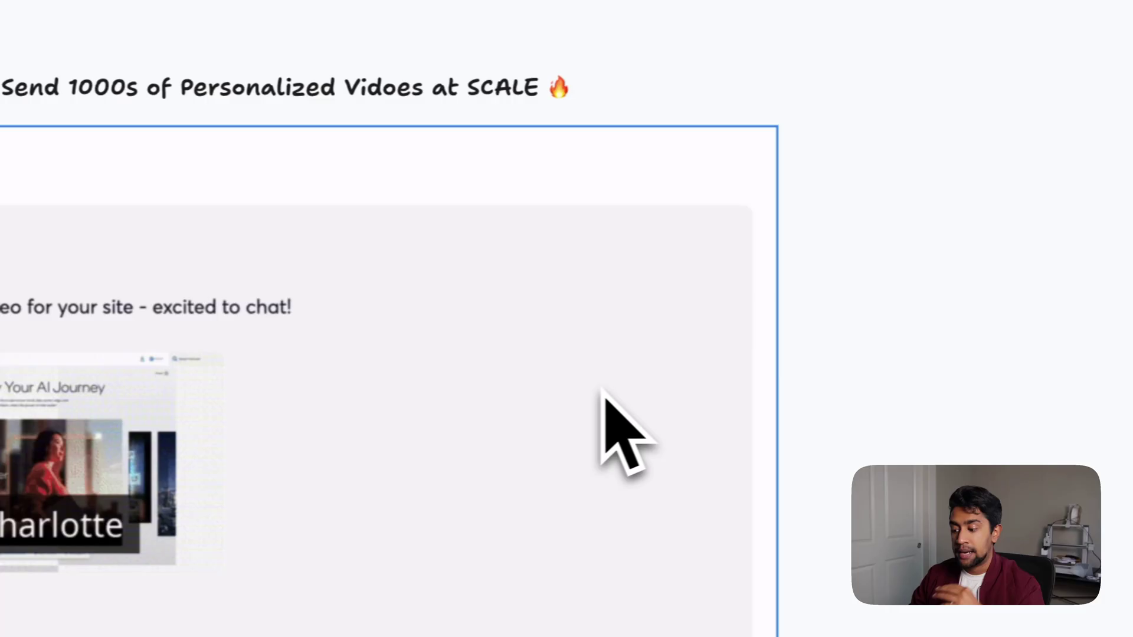
{"action": "scroll", "coordinate": [649, 355], "scroll_direction": "up", "scroll_amount": 5}
{"action": "scroll", "coordinate": [695, 316], "scroll_direction": "up", "scroll_amount": 5}
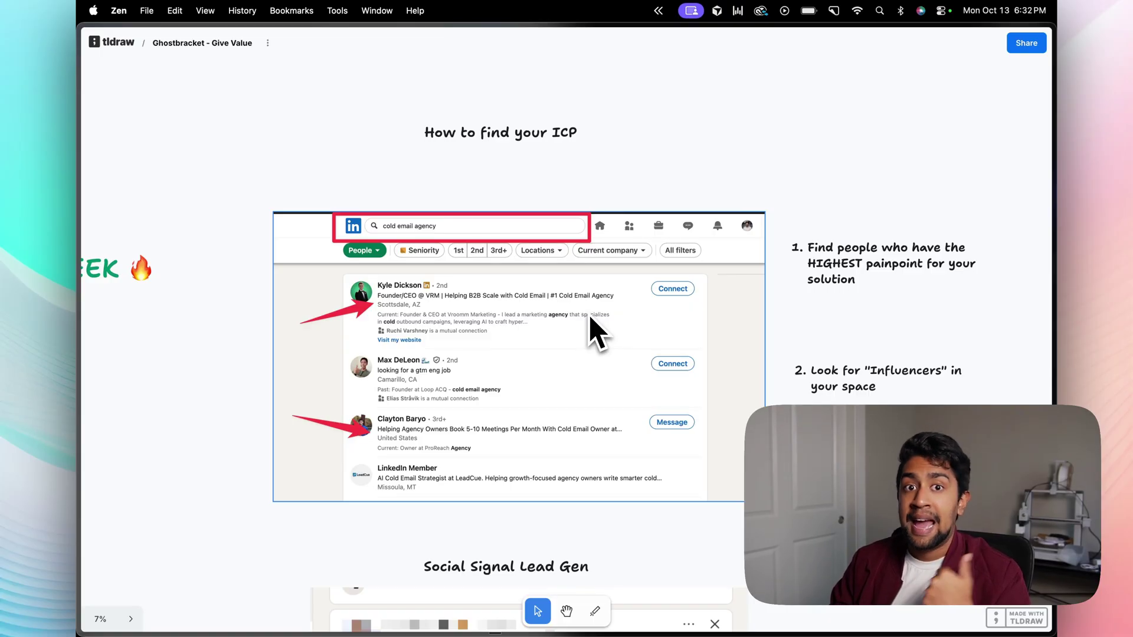
{"action": "scroll", "coordinate": [588, 317], "scroll_direction": "down", "scroll_amount": 2}
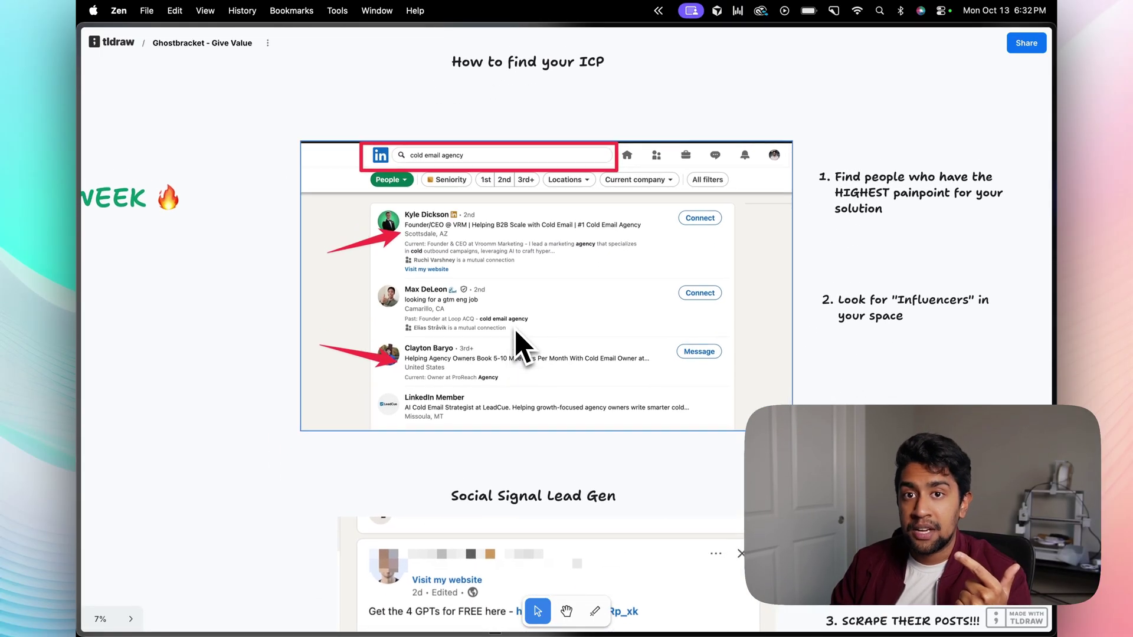
{"action": "mouse_move", "coordinate": [2, 295]}
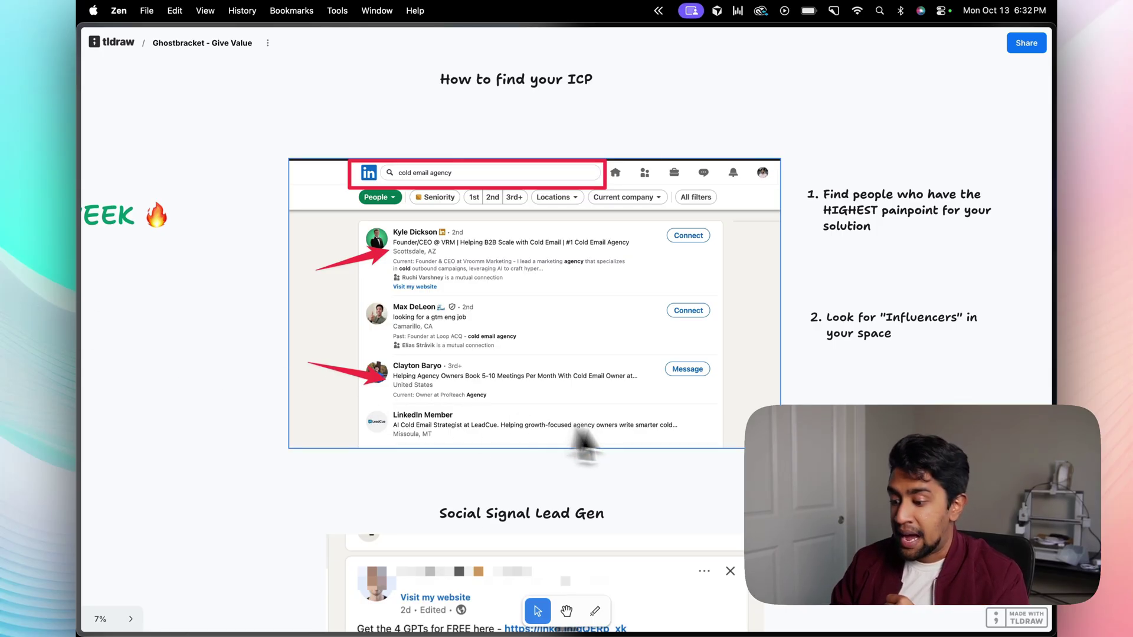
{"action": "scroll", "coordinate": [619, 439], "scroll_direction": "up", "scroll_amount": 1}
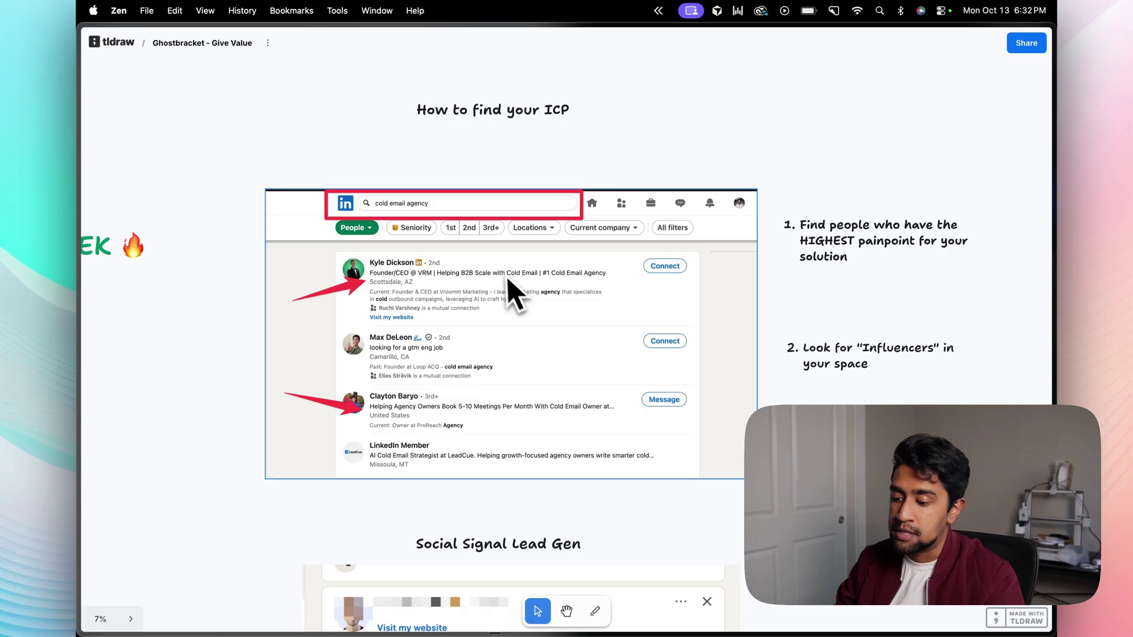
{"action": "scroll", "coordinate": [514, 290], "scroll_direction": "up", "scroll_amount": 2}
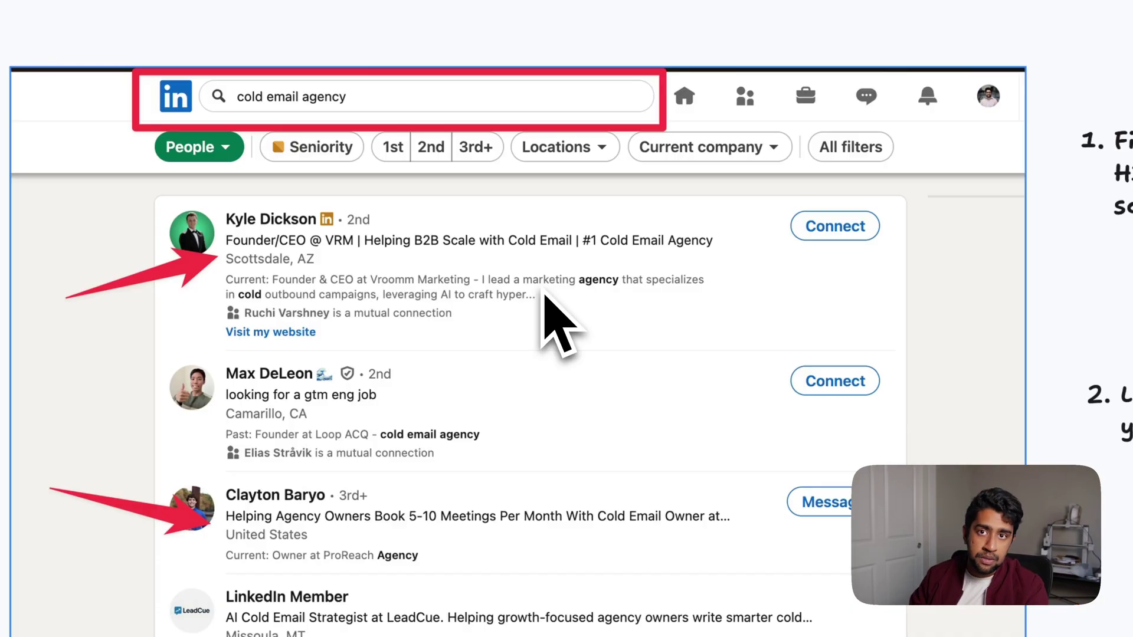
{"action": "scroll", "coordinate": [543, 295], "scroll_direction": "down", "scroll_amount": 10}
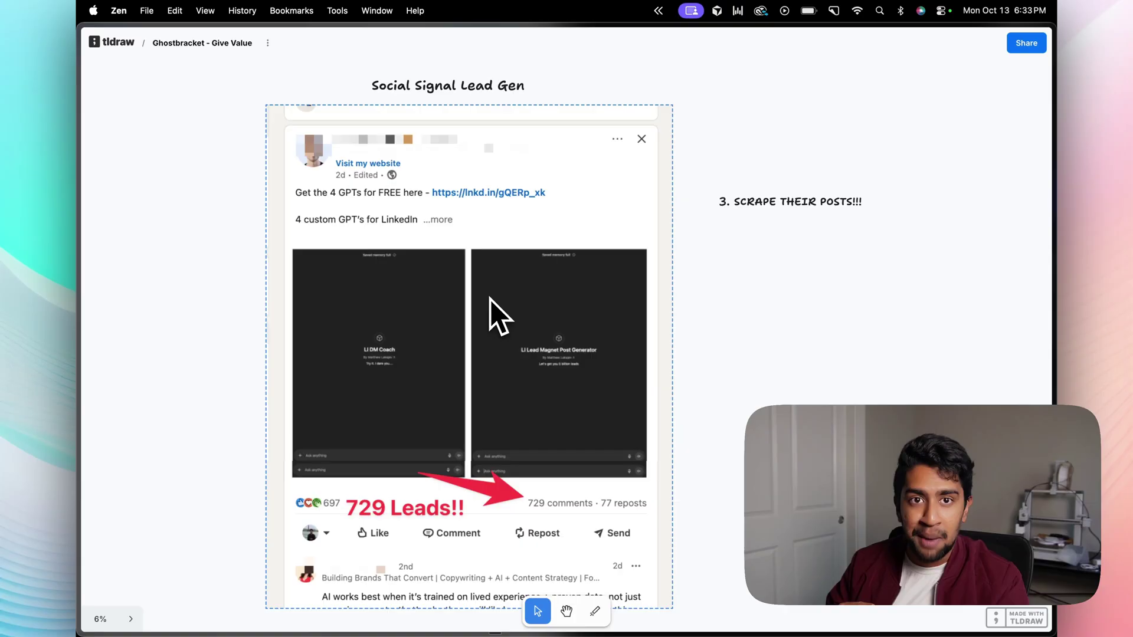
Look over the Social Signal Lead Gen post, then switch to the Ghostbracket Campaigns dashboard
{"action": "scroll", "coordinate": [496, 310], "scroll_direction": "down", "scroll_amount": 2}
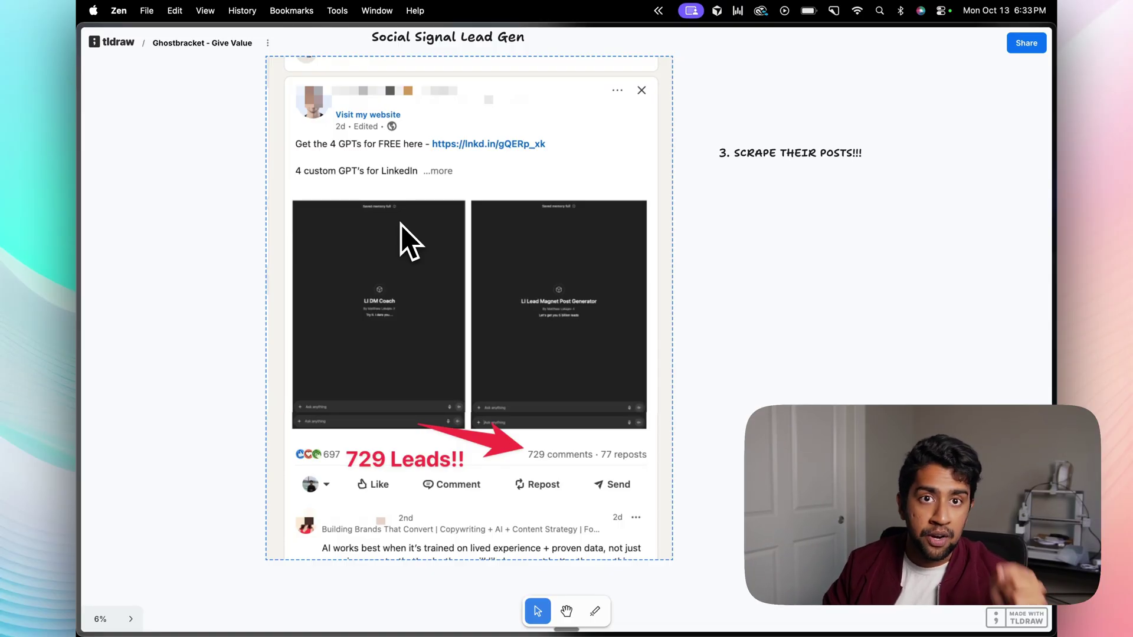
{"action": "mouse_move", "coordinate": [85, 247]}
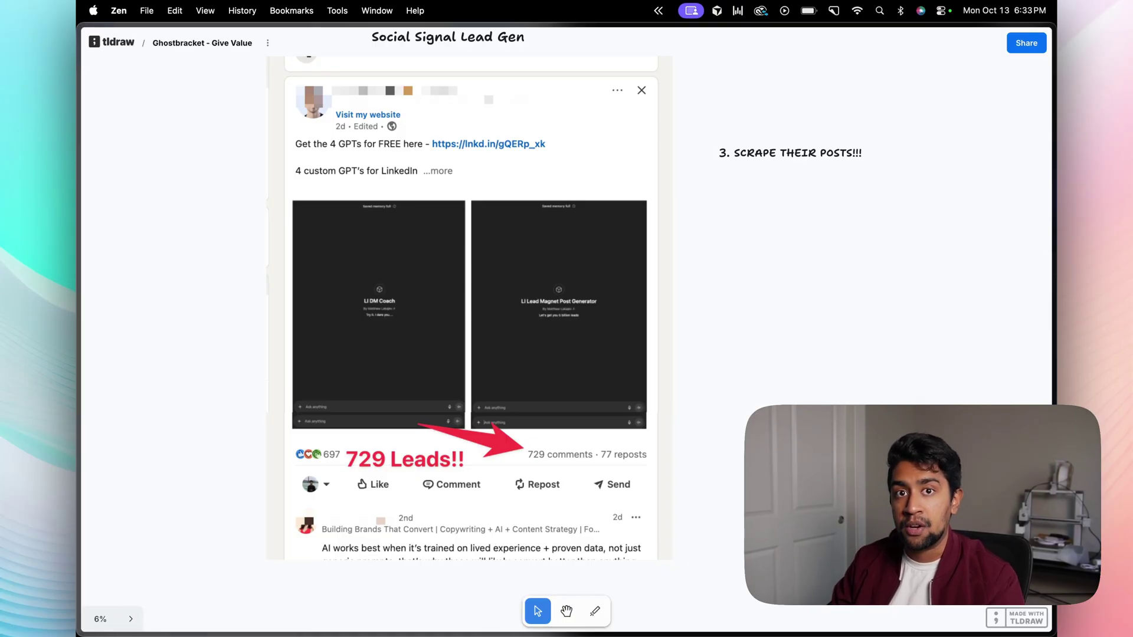
{"action": "mouse_move", "coordinate": [111, 224]}
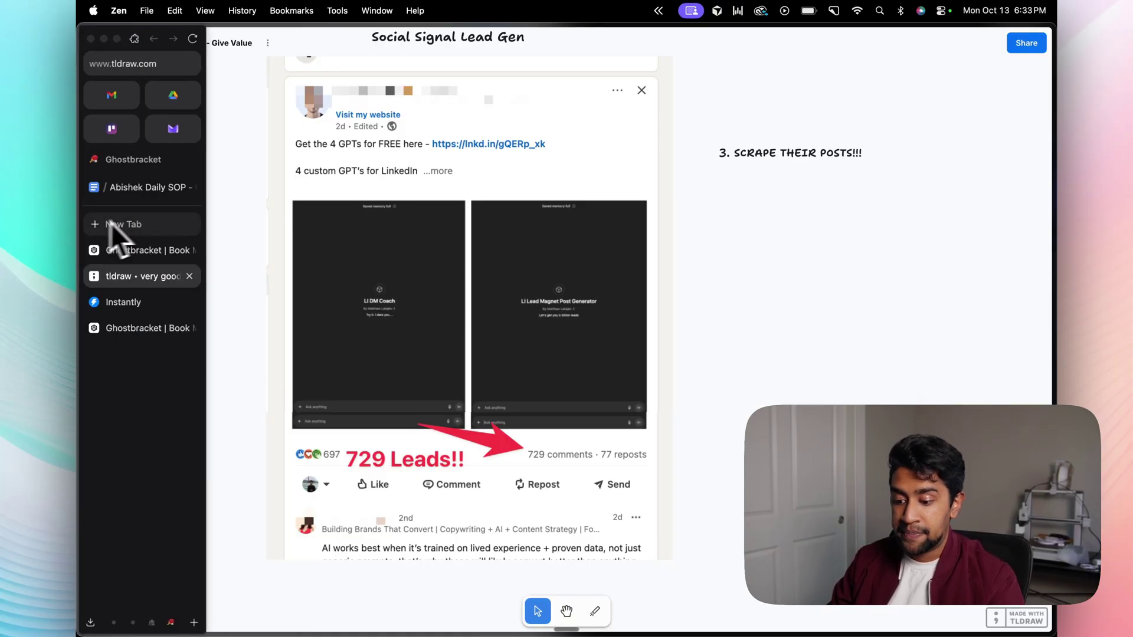
{"action": "left_click", "coordinate": [137, 254]}
{"action": "scroll", "coordinate": [471, 190], "scroll_direction": "up", "scroll_amount": 5}
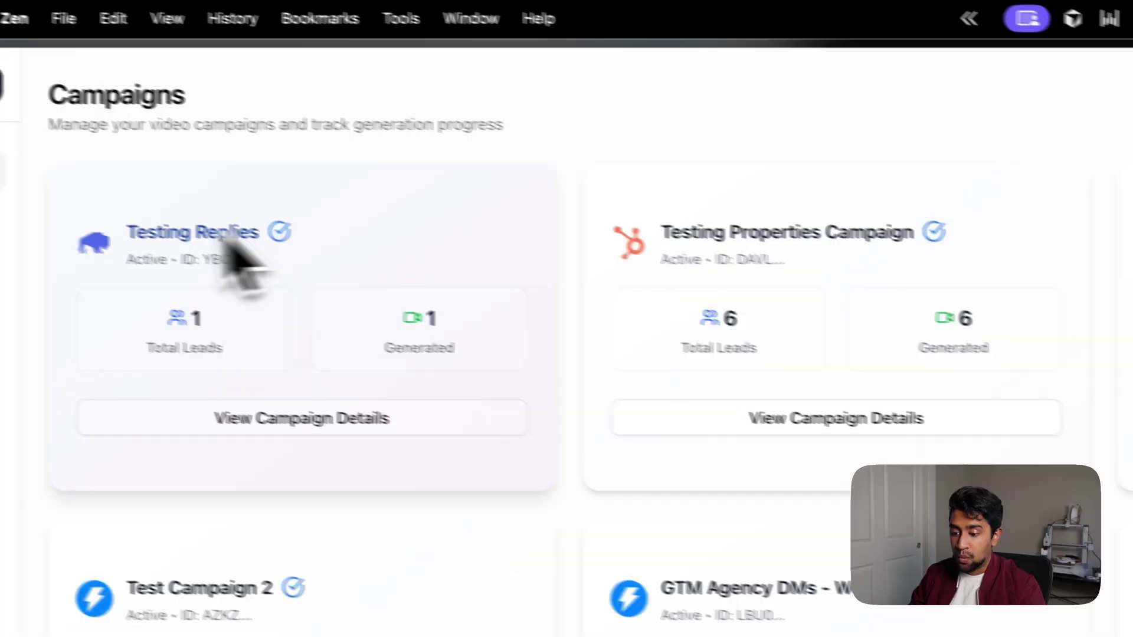
{"action": "left_click", "coordinate": [117, 146]}
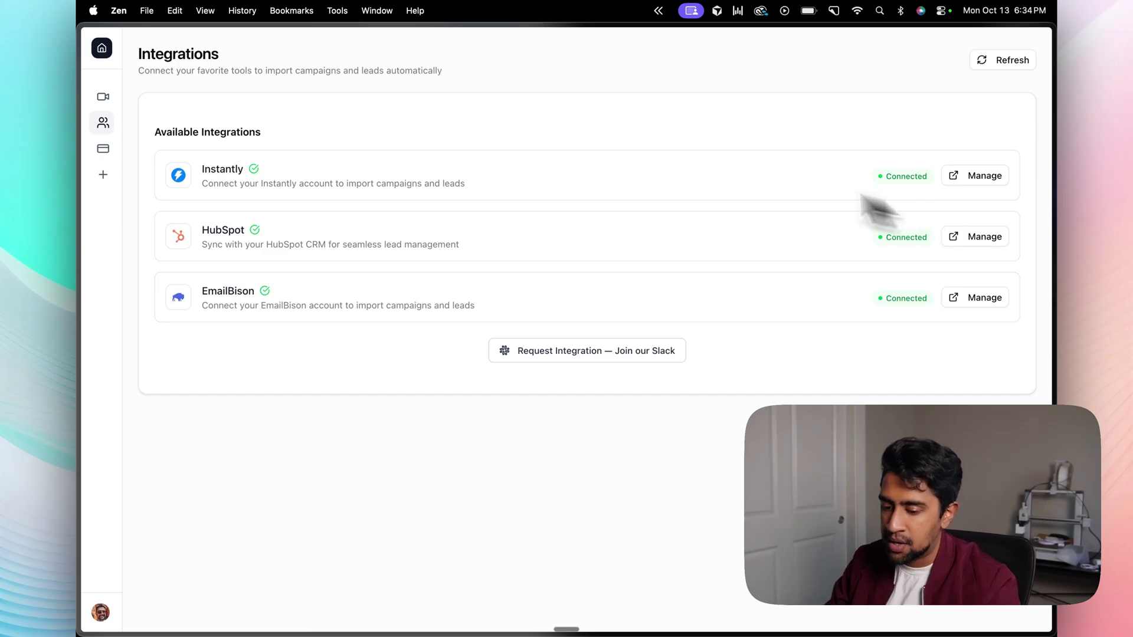
{"action": "left_click", "coordinate": [132, 118]}
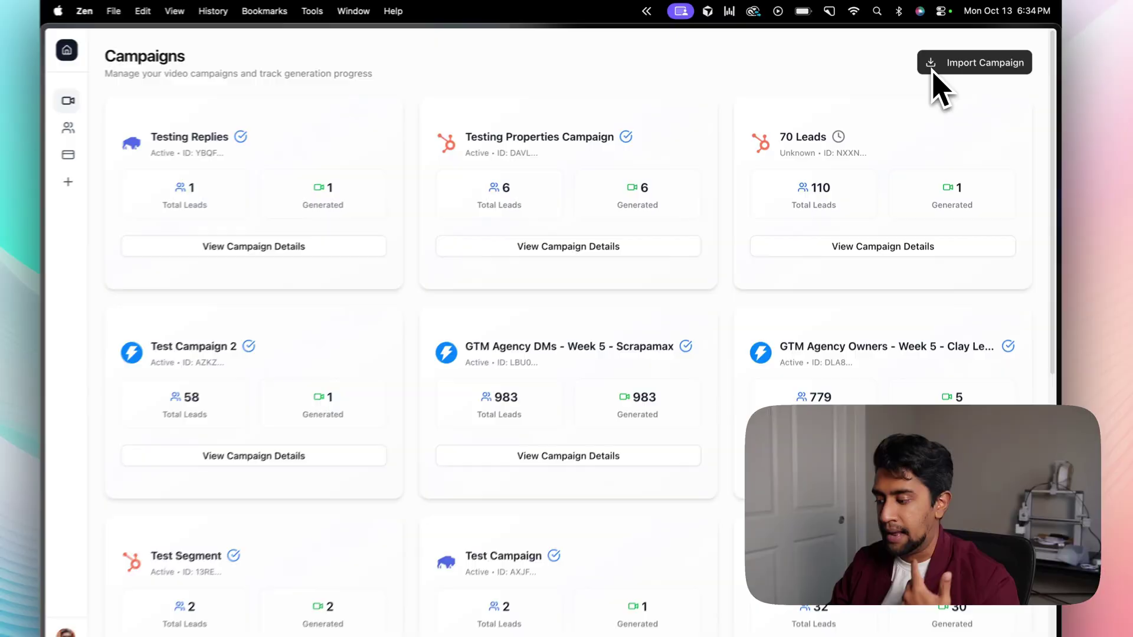
Start a campaign import from Instantly, load its campaigns and select Type4 Test Campaign
{"action": "left_click", "coordinate": [974, 61]}
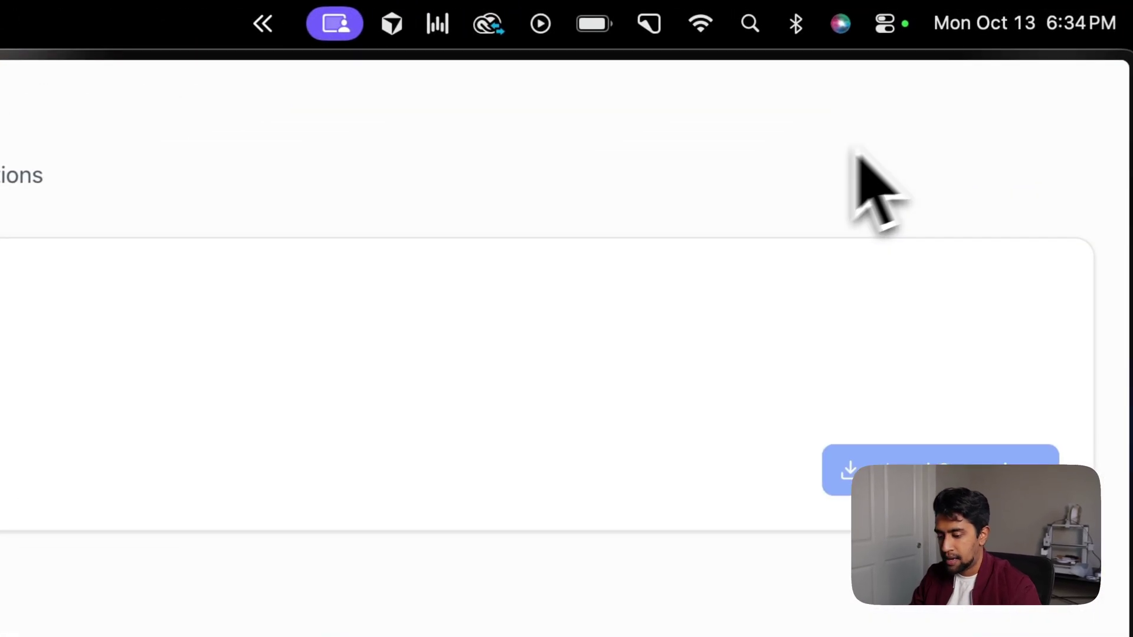
{"action": "left_click", "coordinate": [171, 387]}
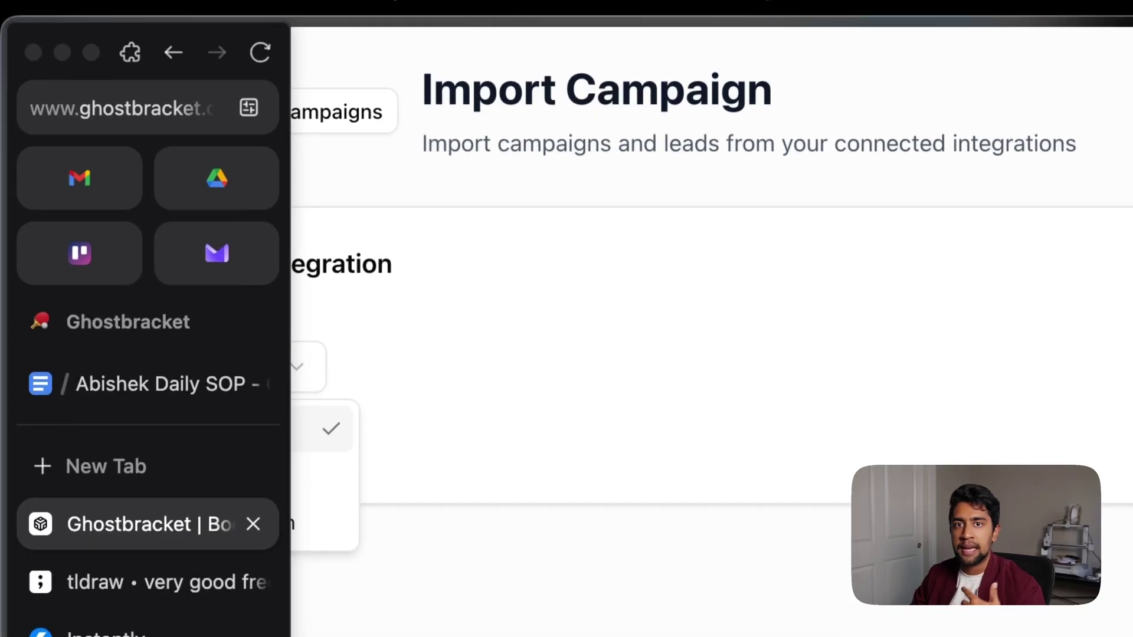
{"action": "key", "text": "Escape"}
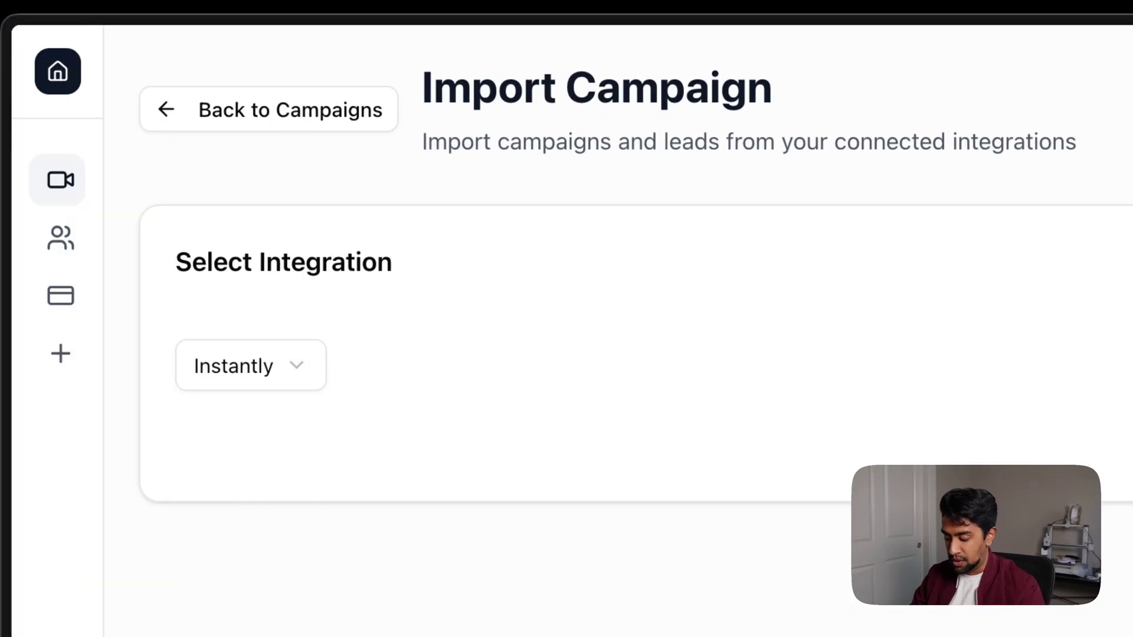
{"action": "left_click", "coordinate": [937, 324]}
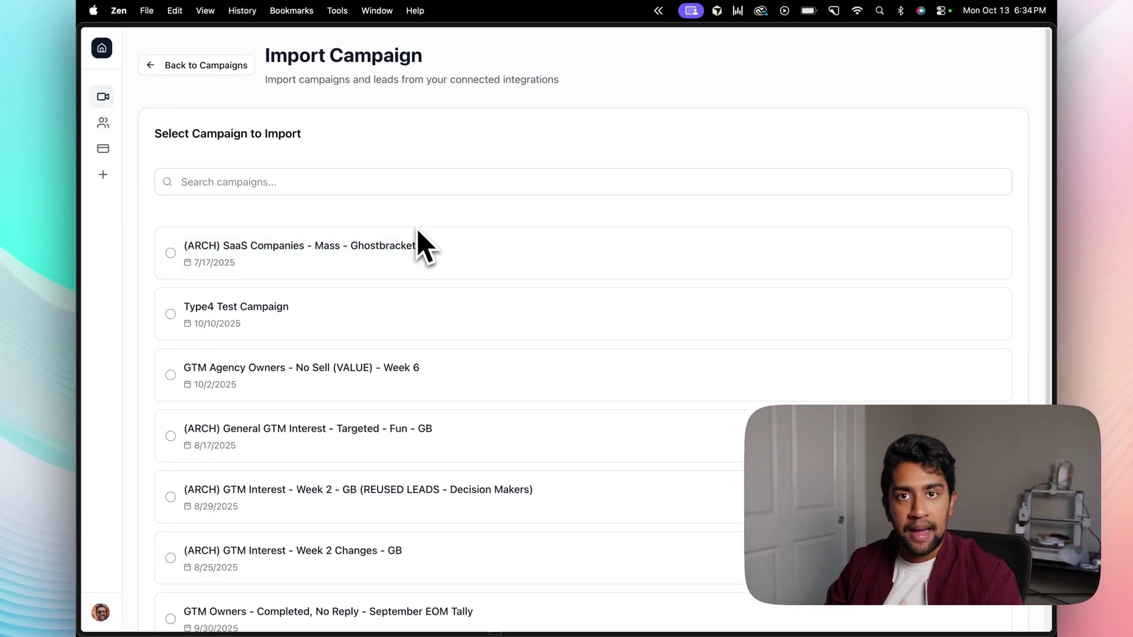
{"action": "scroll", "coordinate": [418, 233], "scroll_direction": "down", "scroll_amount": 3}
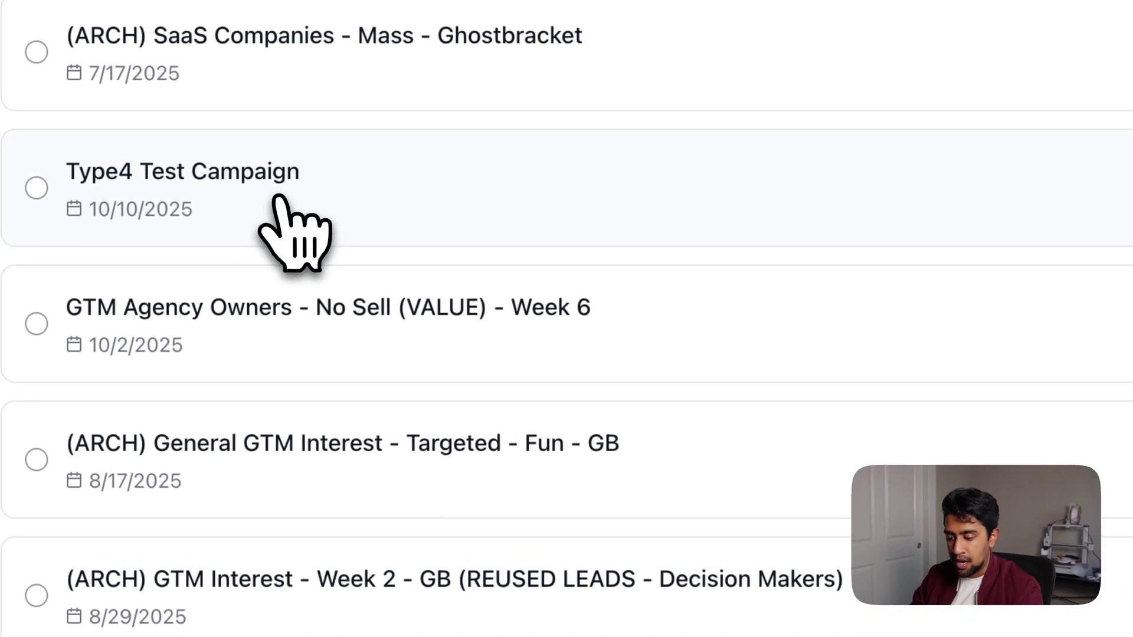
{"action": "left_click", "coordinate": [279, 200]}
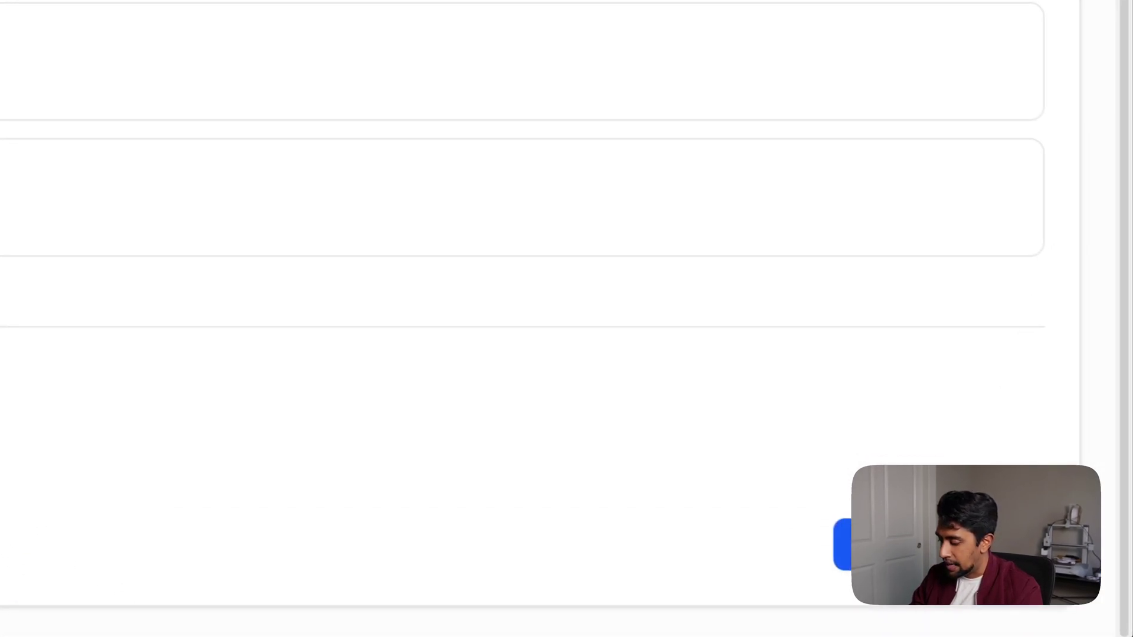
Continue the Type4 Test Campaign import with the sample pitch video and upload the showcase clip
{"action": "left_click", "coordinate": [841, 544]}
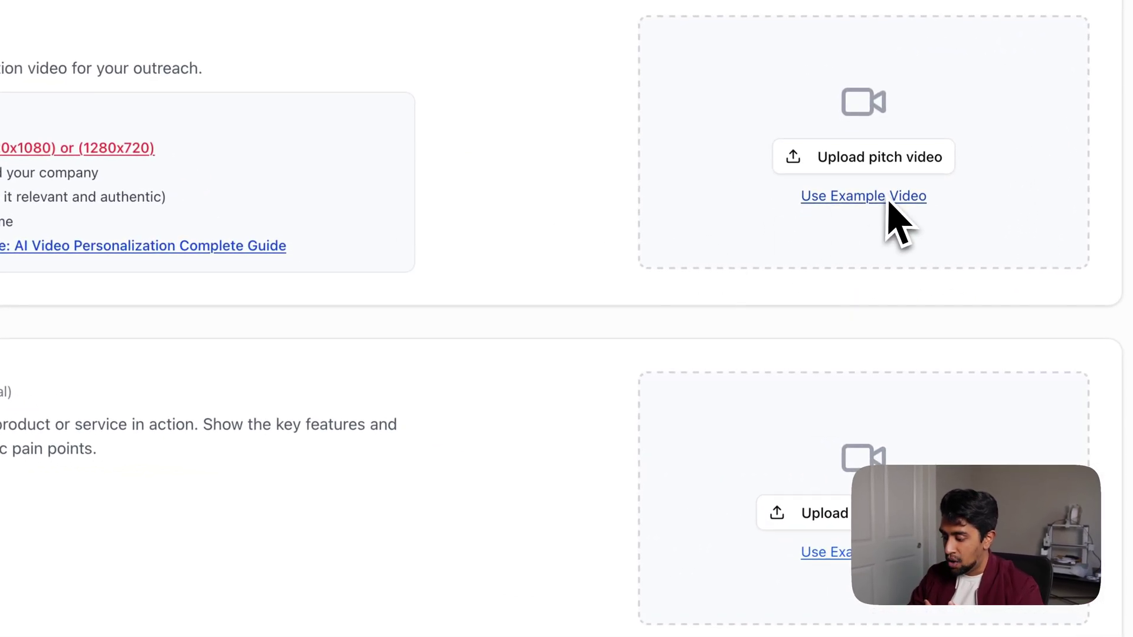
{"action": "left_click", "coordinate": [886, 199]}
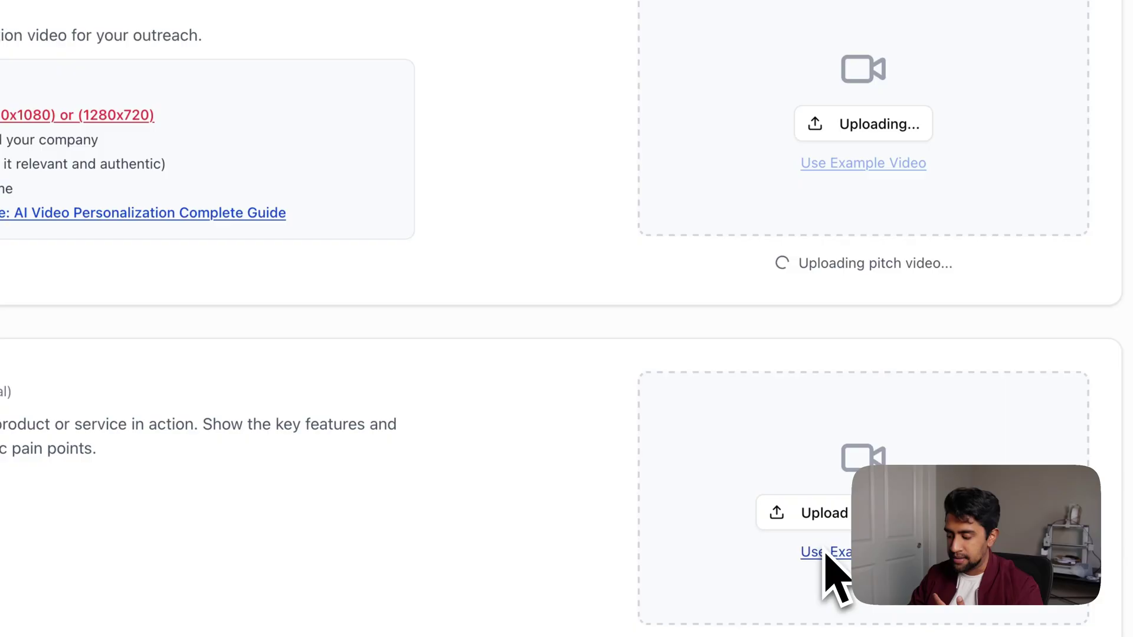
{"action": "left_click", "coordinate": [826, 554]}
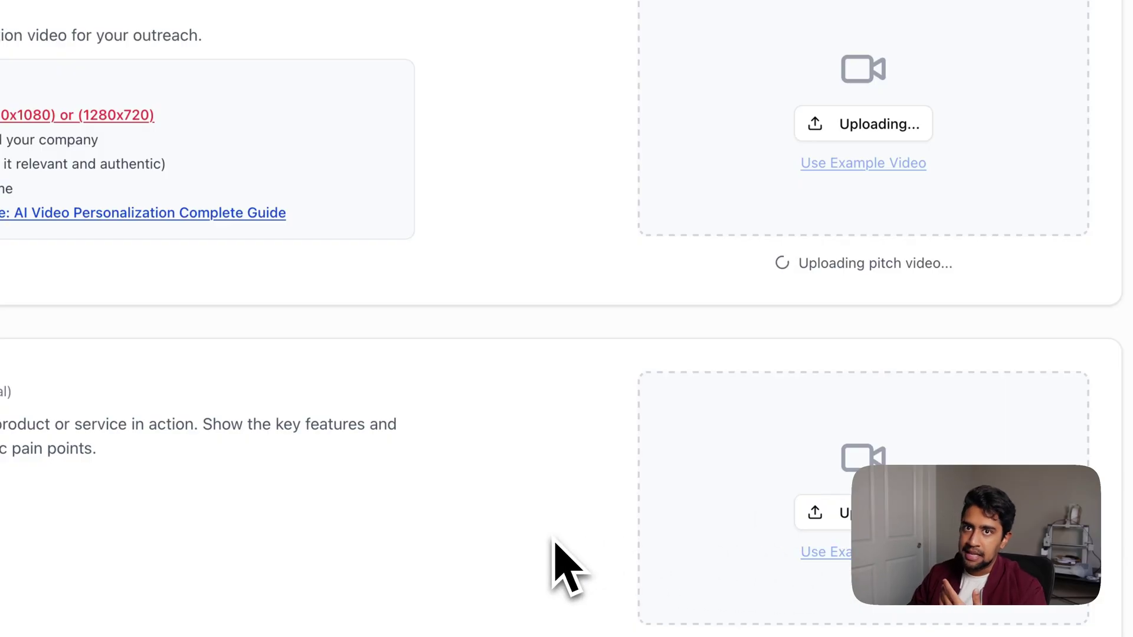
{"action": "scroll", "coordinate": [661, 555], "scroll_direction": "down", "scroll_amount": 5}
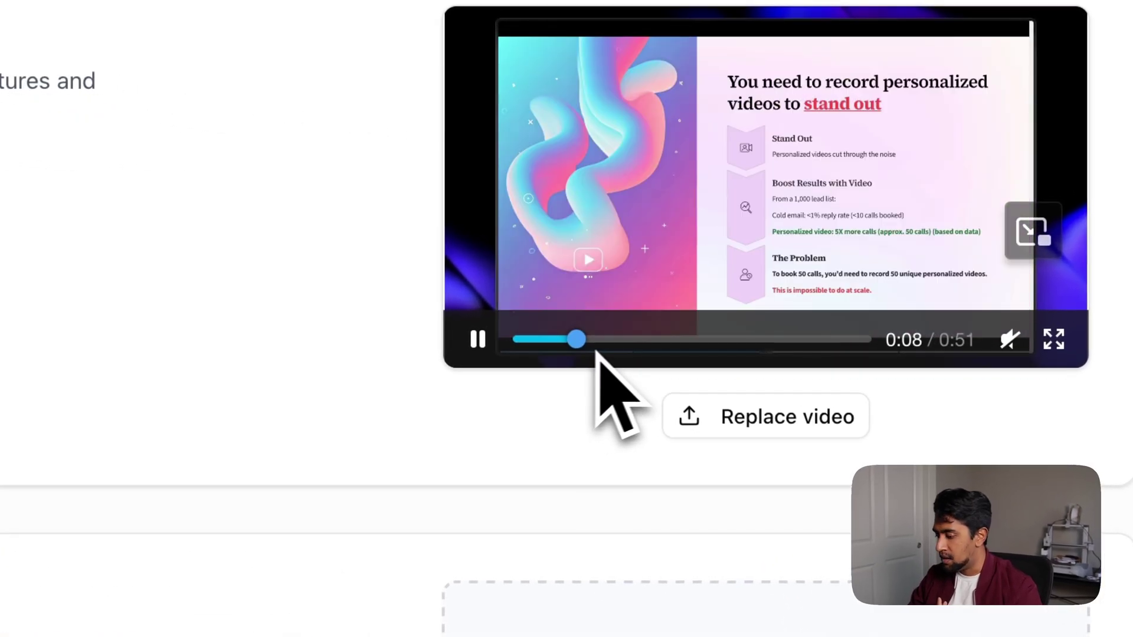
Scrub through the showcase clip to its testimonial part to check it
{"action": "left_click", "coordinate": [608, 348]}
{"action": "left_click", "coordinate": [654, 353]}
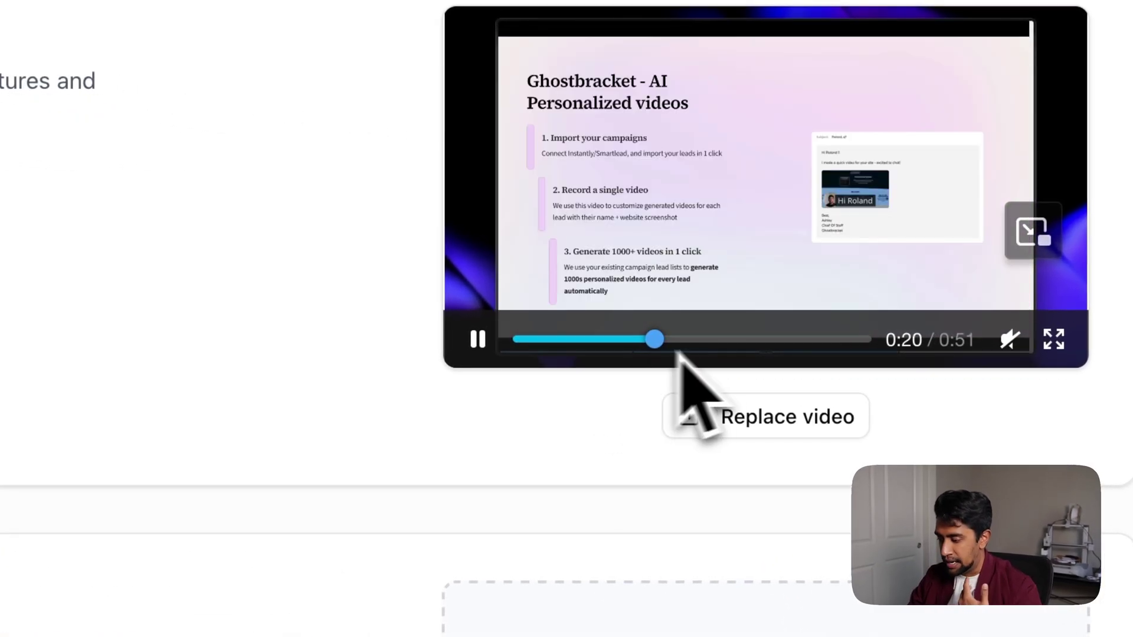
{"action": "left_click", "coordinate": [737, 353]}
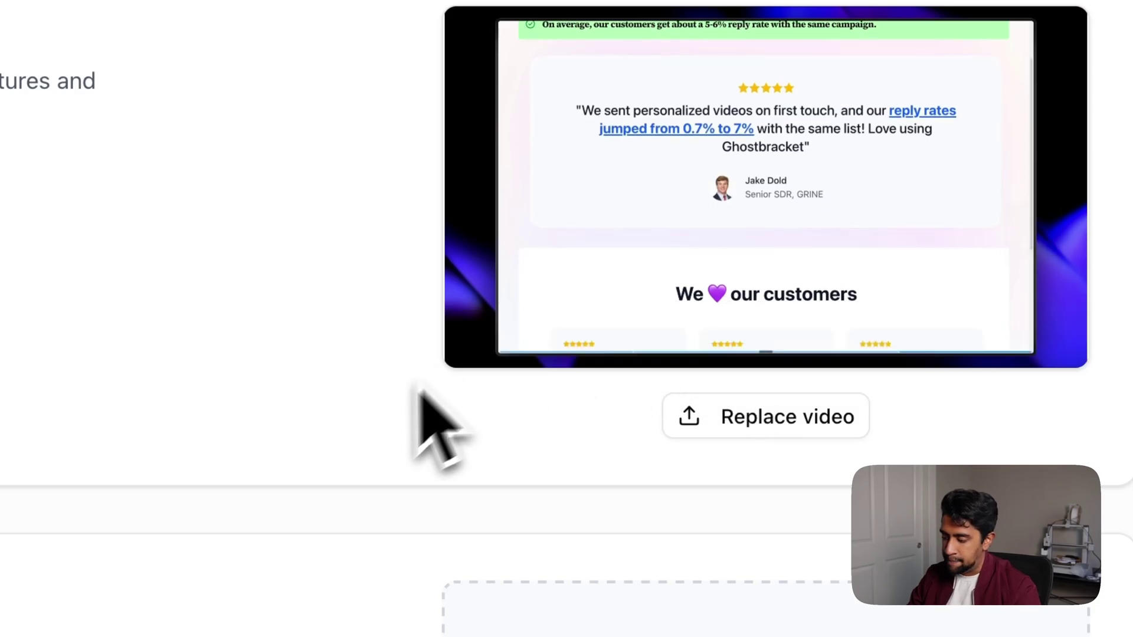
{"action": "scroll", "coordinate": [383, 407], "scroll_direction": "up", "scroll_amount": 3}
{"action": "scroll", "coordinate": [366, 417], "scroll_direction": "down", "scroll_amount": 3}
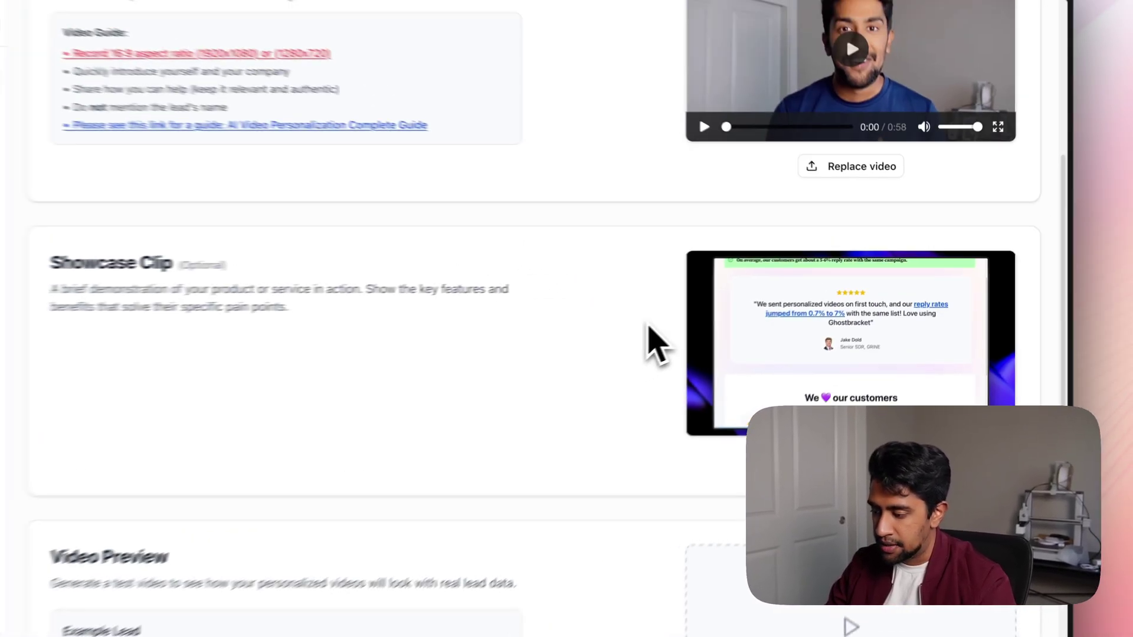
{"action": "scroll", "coordinate": [656, 345], "scroll_direction": "down", "scroll_amount": 5}
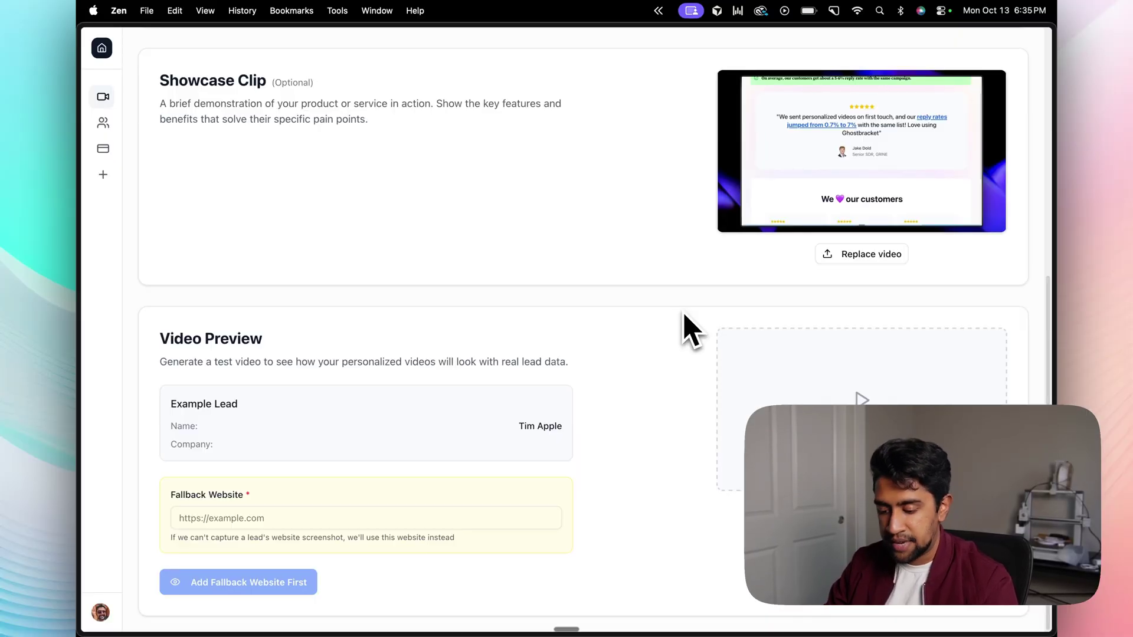
{"action": "left_click", "coordinate": [301, 518]}
{"action": "type", "text": "https://ghostbracket.com"}
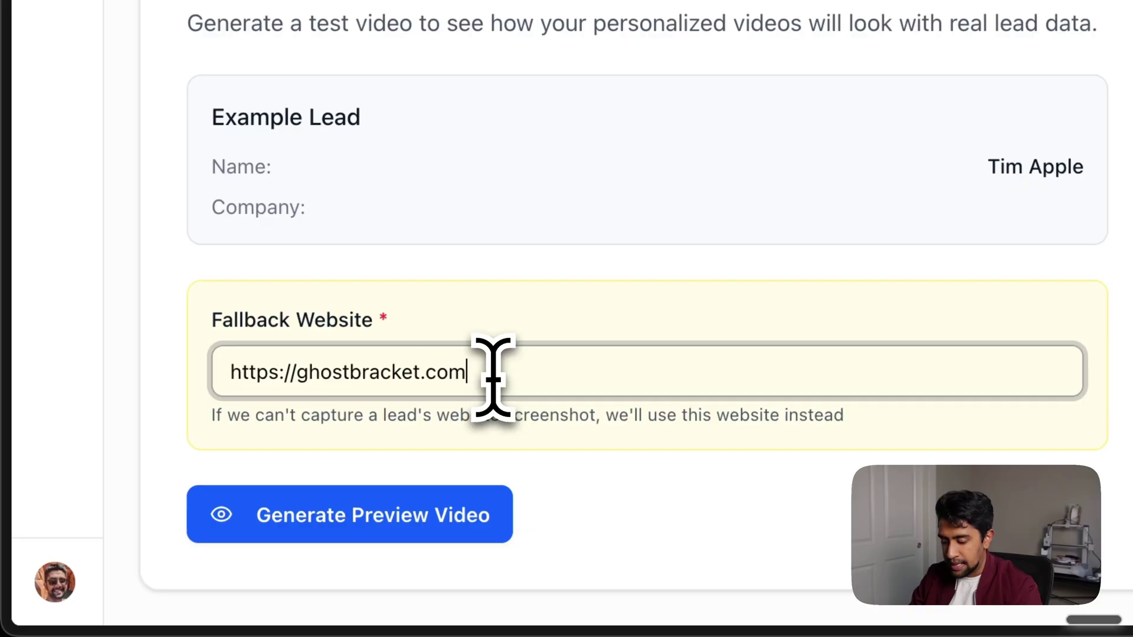
{"action": "left_click", "coordinate": [259, 528]}
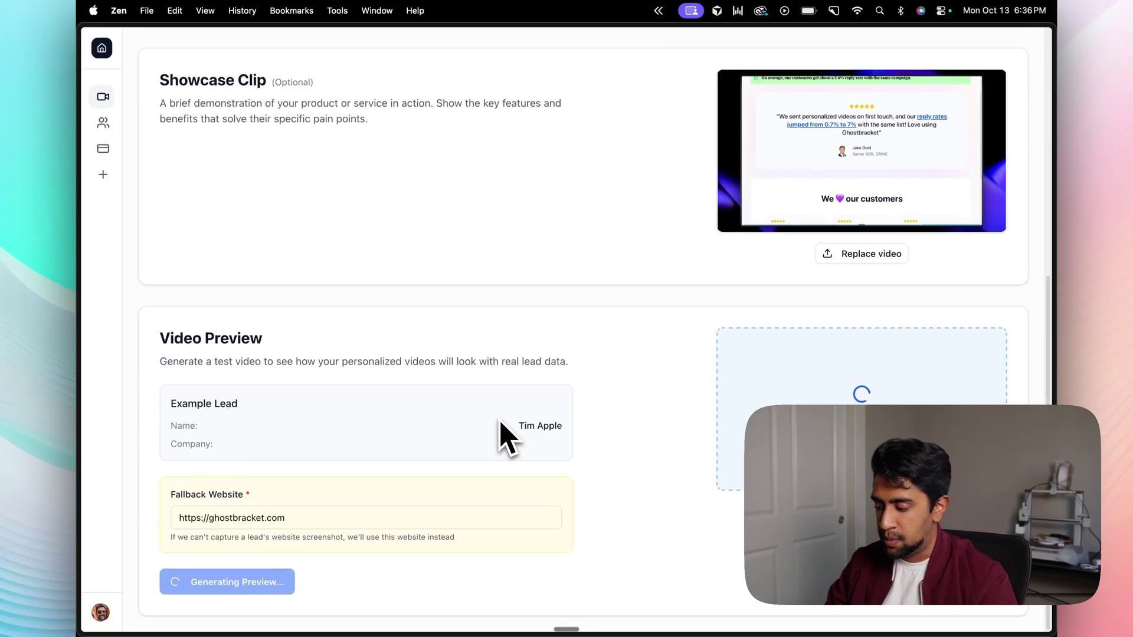
Check the Instantly inbox while the preview generates, then return to the Ghostbracket campaign setup
{"action": "mouse_move", "coordinate": [144, 277]}
{"action": "left_click", "coordinate": [147, 312]}
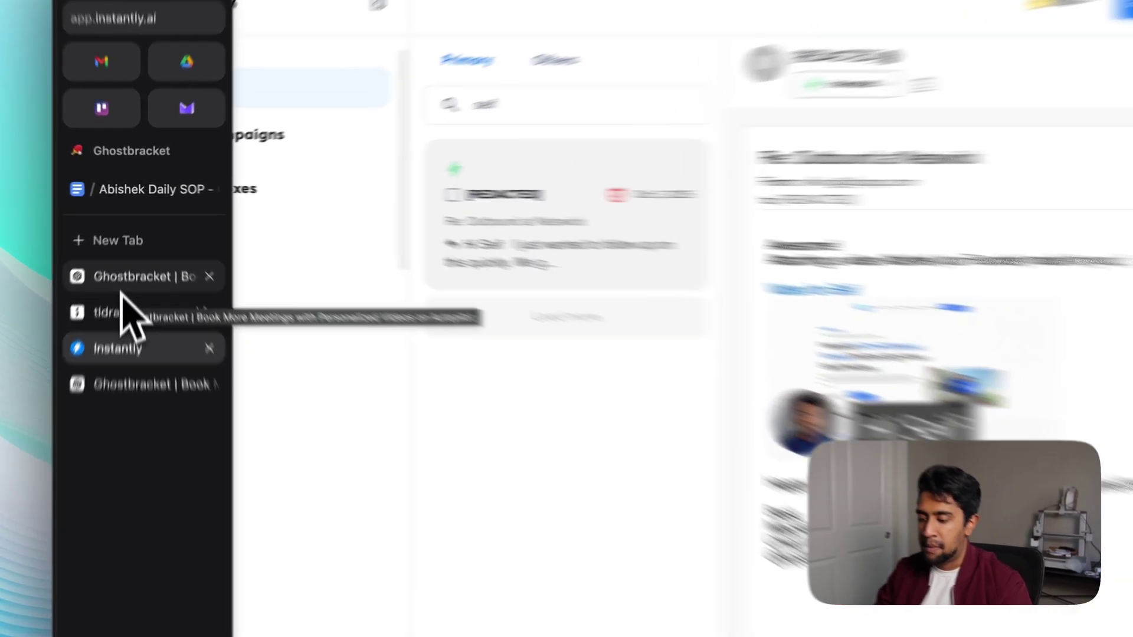
{"action": "left_click", "coordinate": [126, 254]}
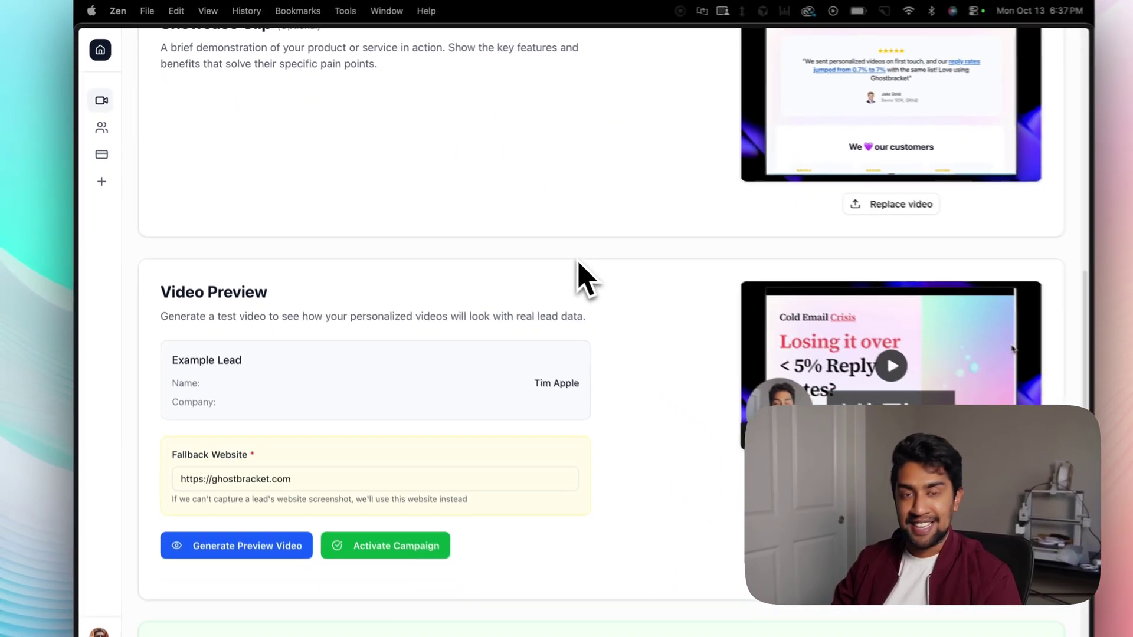
Mute the finished preview video, skip it ahead to 0:11 and play it
{"action": "scroll", "coordinate": [579, 274], "scroll_direction": "down", "scroll_amount": 3}
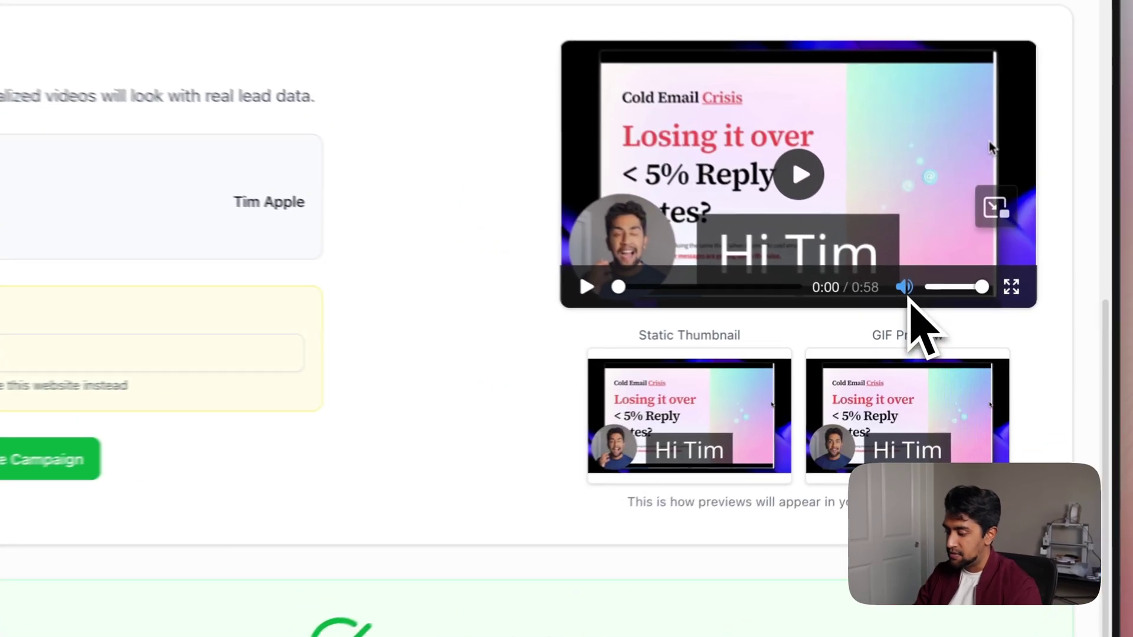
{"action": "left_click", "coordinate": [905, 287]}
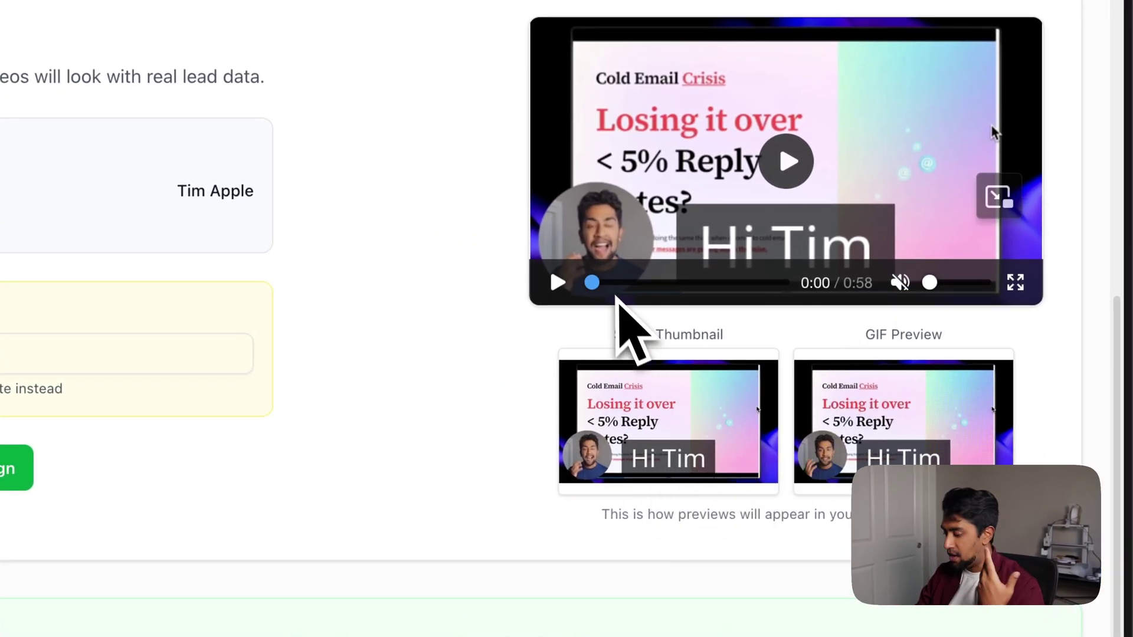
{"action": "left_click_drag", "start_coordinate": [614, 284], "coordinate": [628, 283]}
{"action": "left_click", "coordinate": [617, 284]}
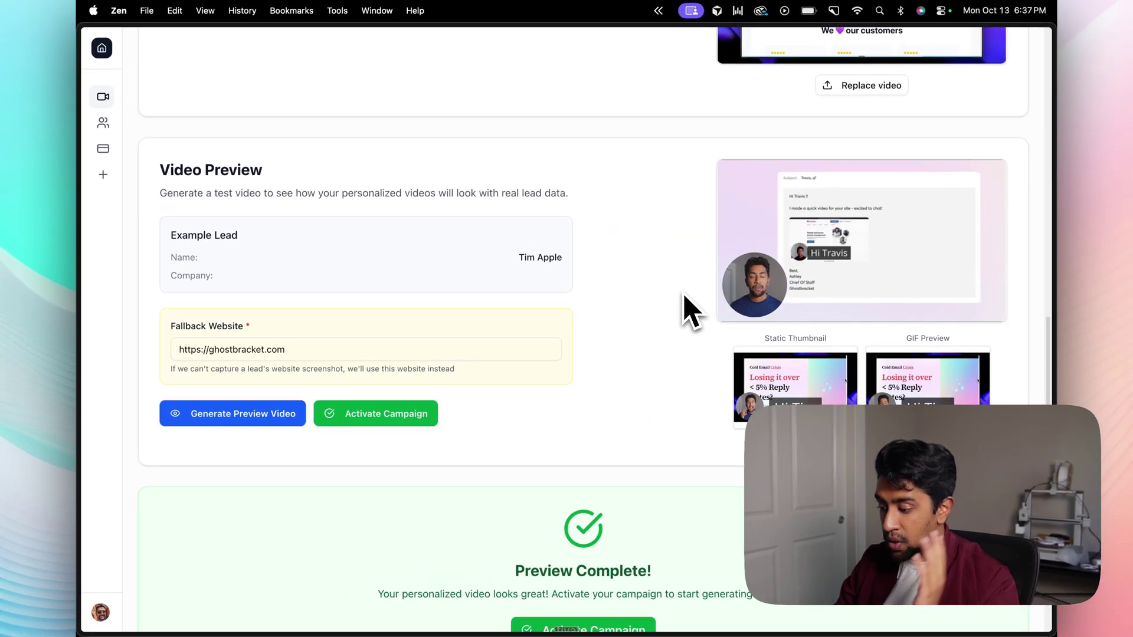
In the activation settings, try Generate on Reply, then set Generation Mode back to Generate for All Now
{"action": "scroll", "coordinate": [688, 311], "scroll_direction": "down", "scroll_amount": 2}
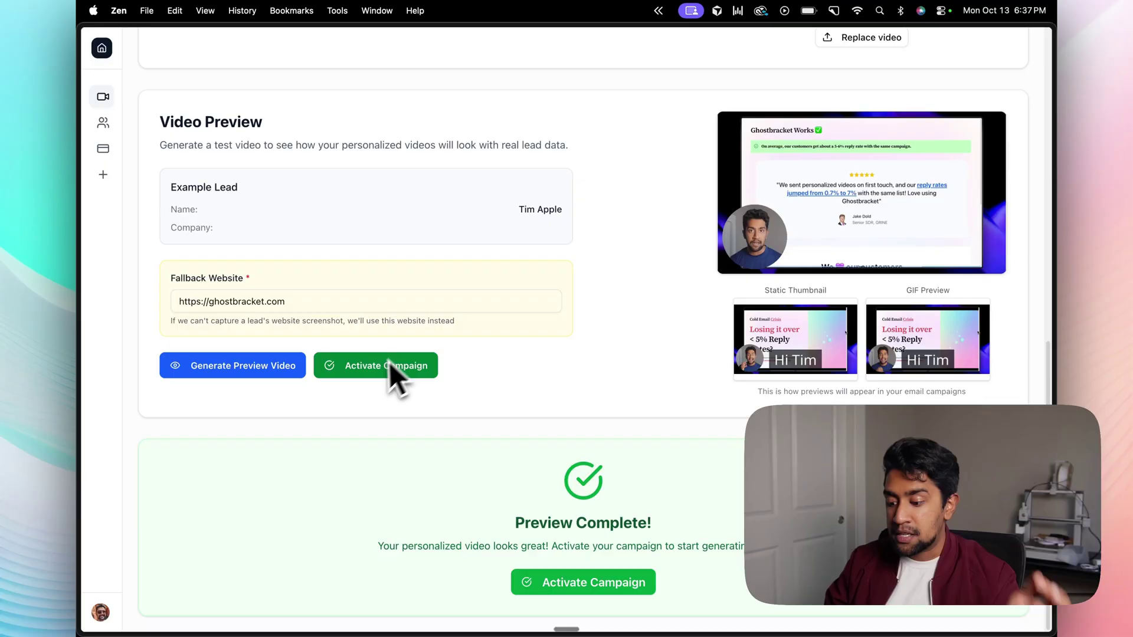
{"action": "left_click", "coordinate": [370, 370]}
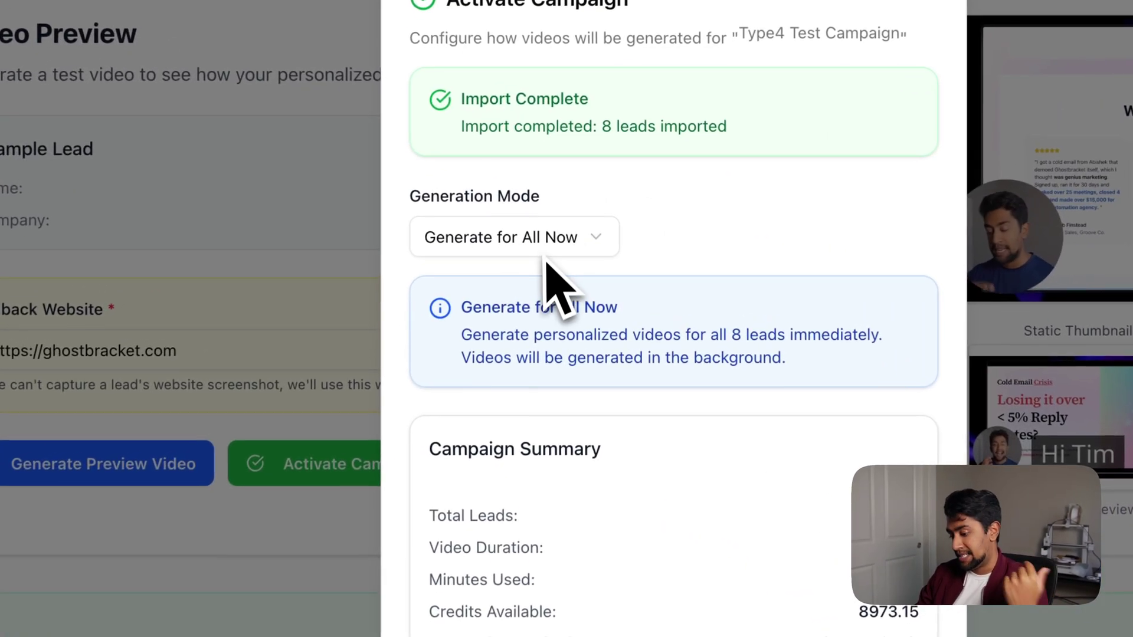
{"action": "left_click", "coordinate": [478, 247]}
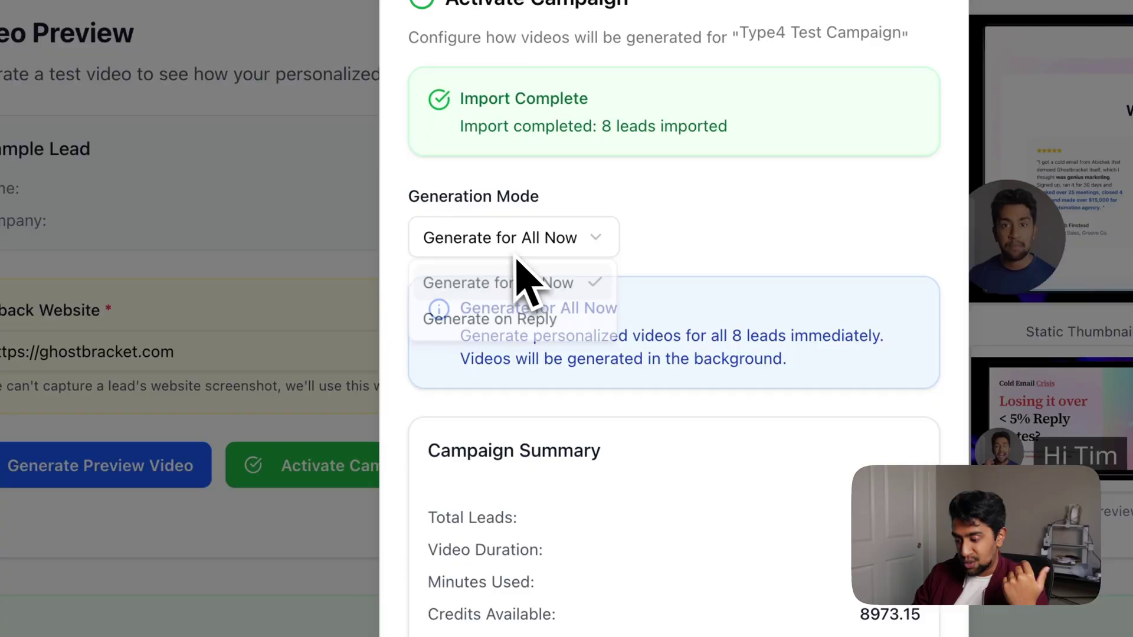
{"action": "left_click", "coordinate": [518, 330]}
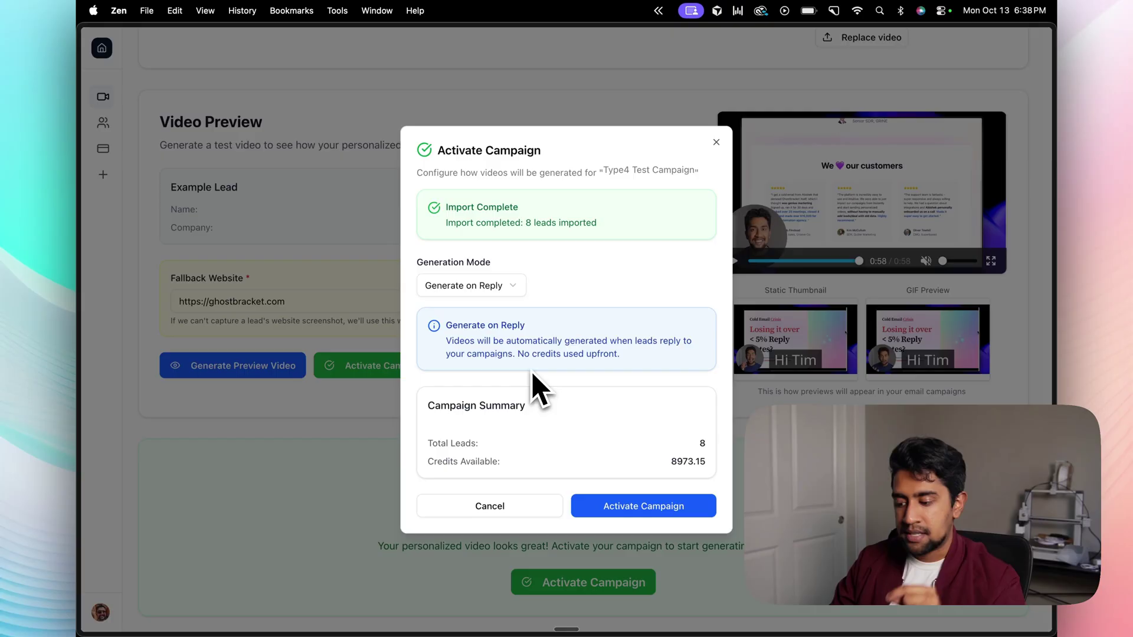
{"action": "left_click", "coordinate": [505, 285]}
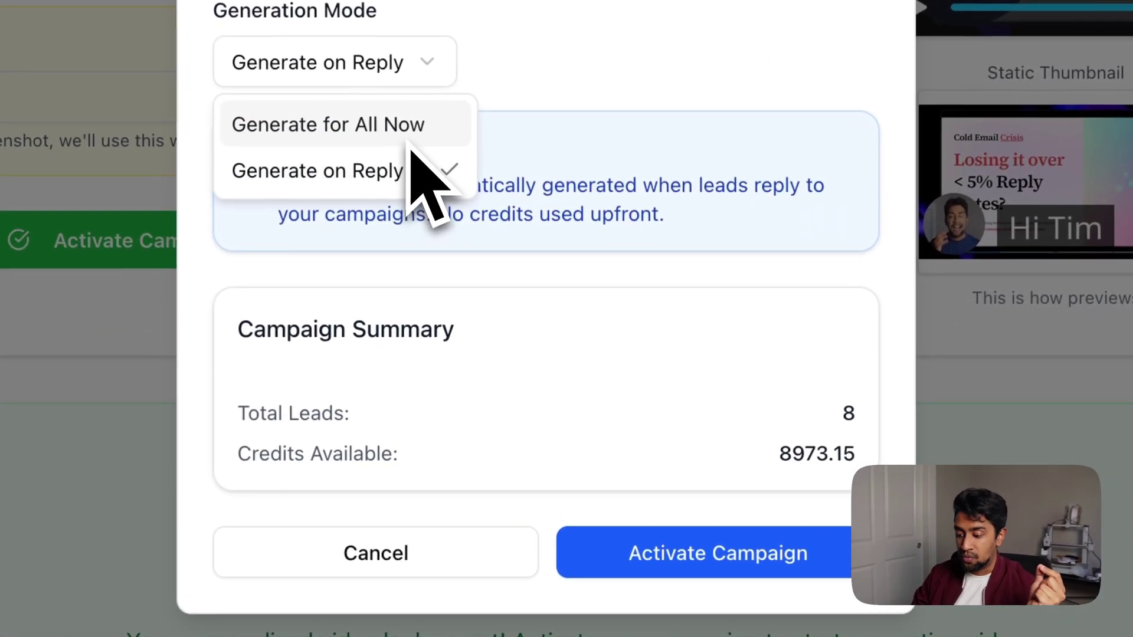
{"action": "left_click", "coordinate": [472, 314]}
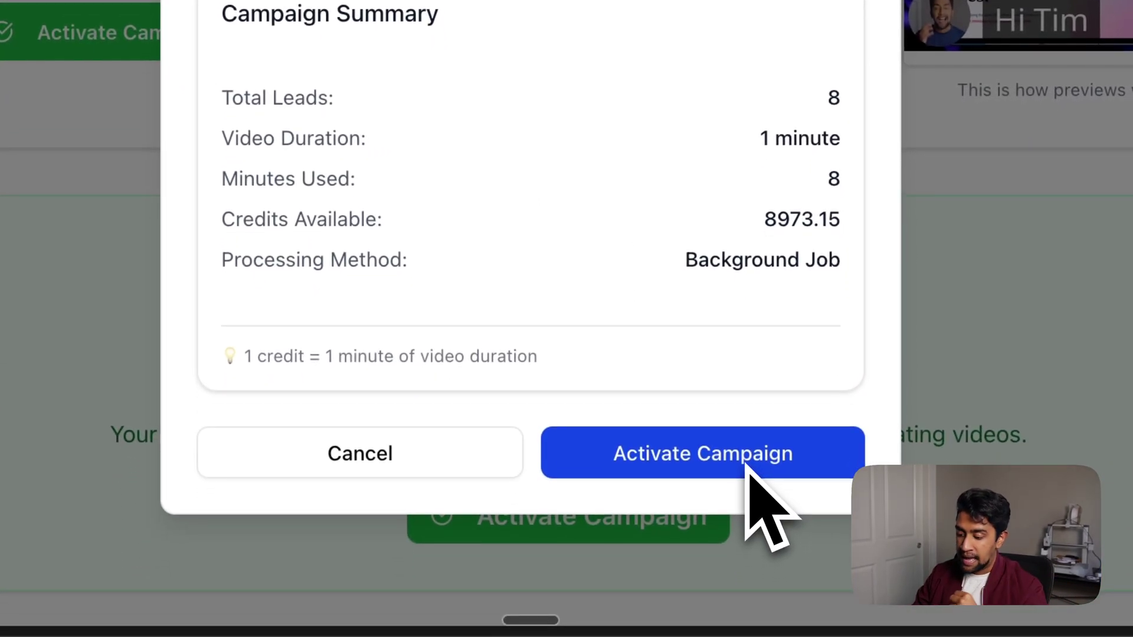
Highlight the minutes used figure and the credit-per-minute note in the activation summary
{"action": "double_click", "coordinate": [832, 177]}
{"action": "left_click_drag", "start_coordinate": [655, 356], "coordinate": [258, 356]}
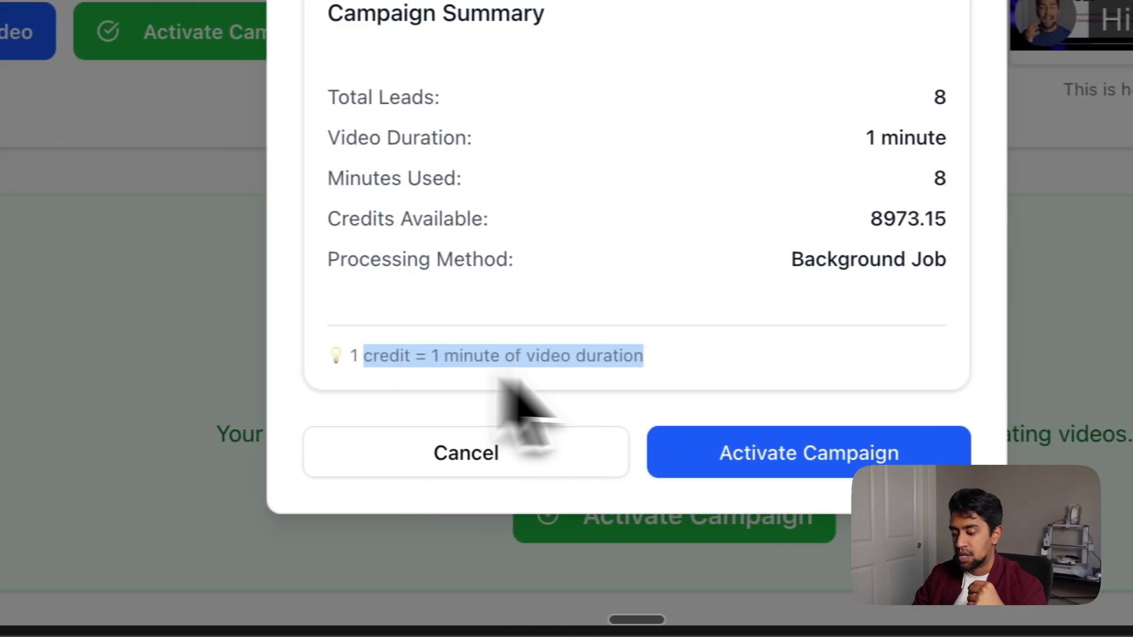
{"action": "left_click", "coordinate": [735, 437]}
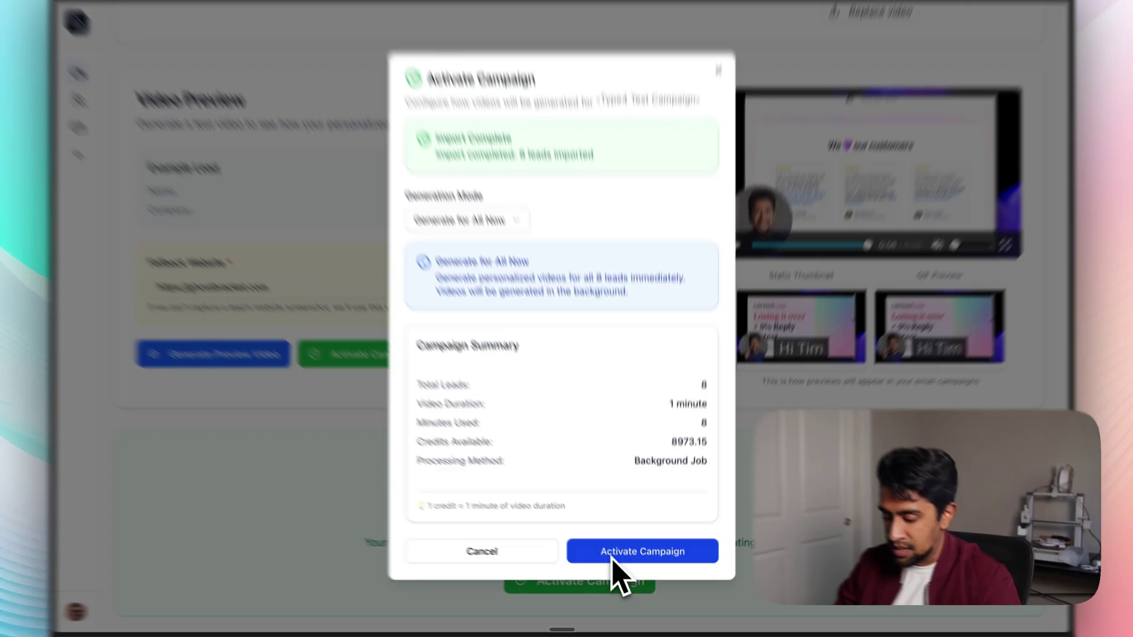
Activate Type4 Test Campaign for all 8 leads, browse the generated videos, and open the third lead's video page
{"action": "left_click", "coordinate": [614, 554]}
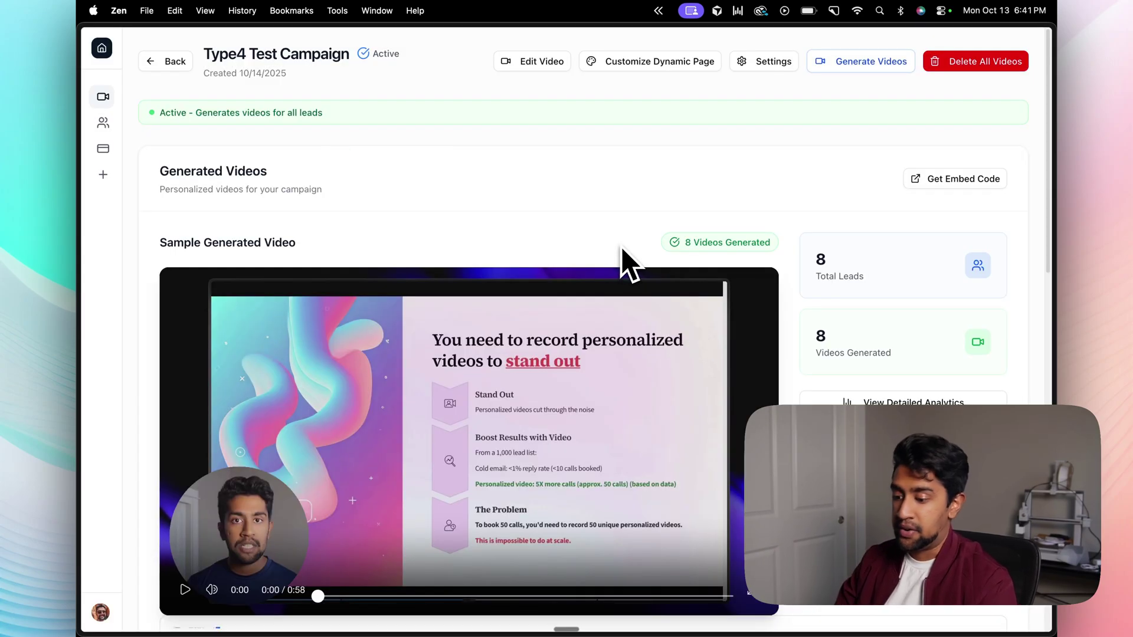
{"action": "scroll", "coordinate": [625, 262], "scroll_direction": "down", "scroll_amount": 8}
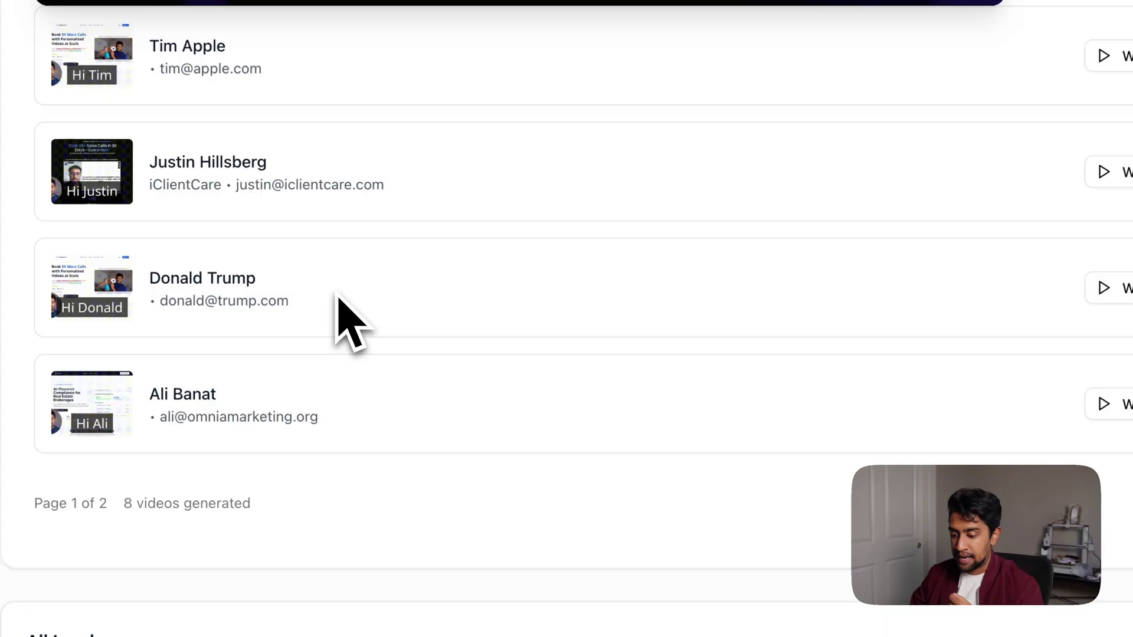
{"action": "scroll", "coordinate": [522, 431], "scroll_direction": "down", "scroll_amount": 6}
{"action": "scroll", "coordinate": [522, 428], "scroll_direction": "up", "scroll_amount": 3}
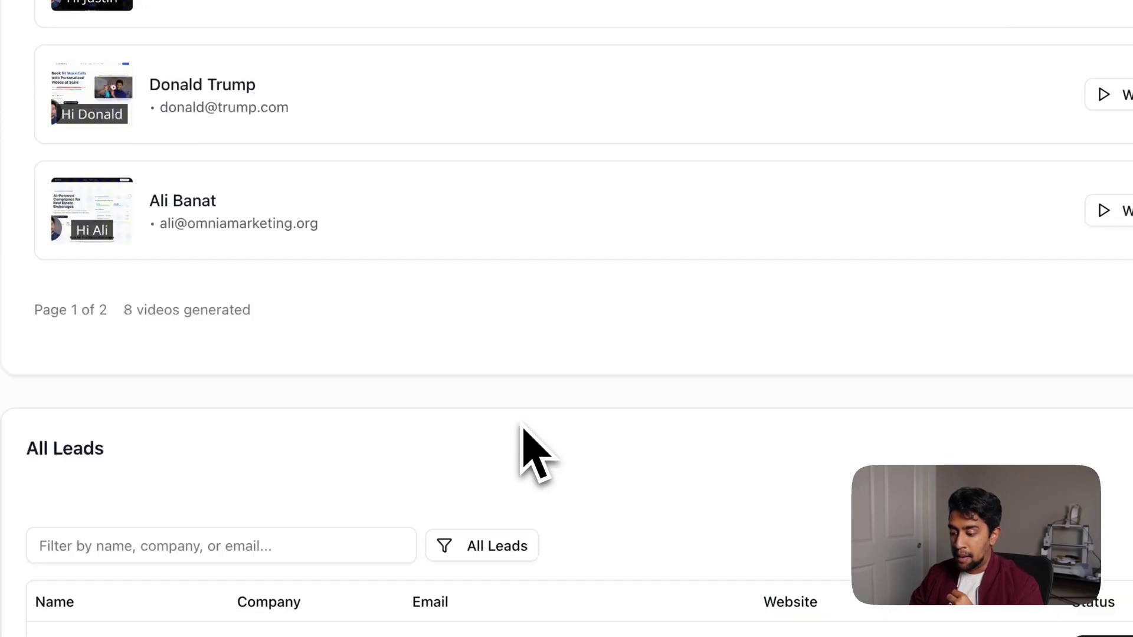
{"action": "scroll", "coordinate": [522, 428], "scroll_direction": "up", "scroll_amount": 1}
{"action": "scroll", "coordinate": [98, 266], "scroll_direction": "up", "scroll_amount": 2}
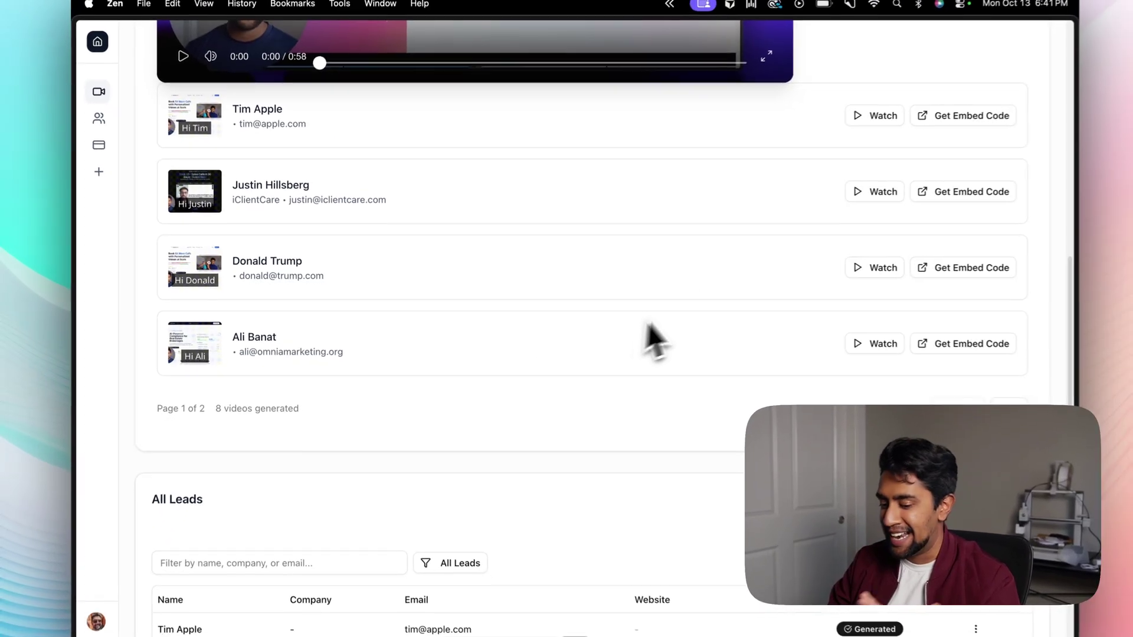
{"action": "left_click", "coordinate": [873, 276]}
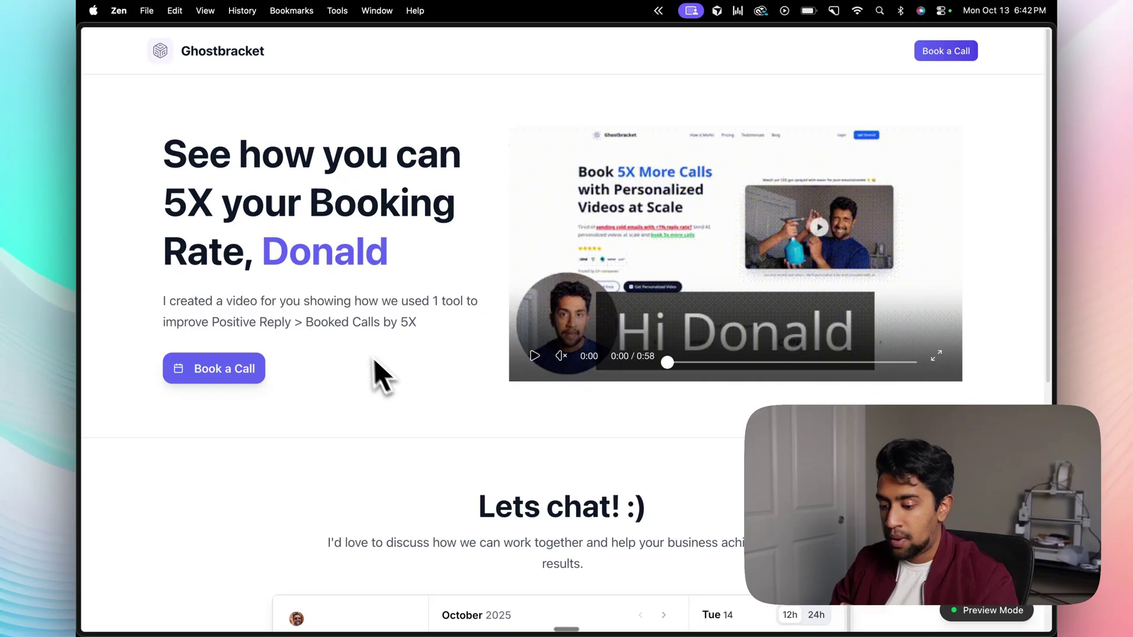
Scroll the lead's landing page down to the booking calendar and back up
{"action": "scroll", "coordinate": [374, 359], "scroll_direction": "down", "scroll_amount": 5}
{"action": "scroll", "coordinate": [329, 285], "scroll_direction": "up", "scroll_amount": 5}
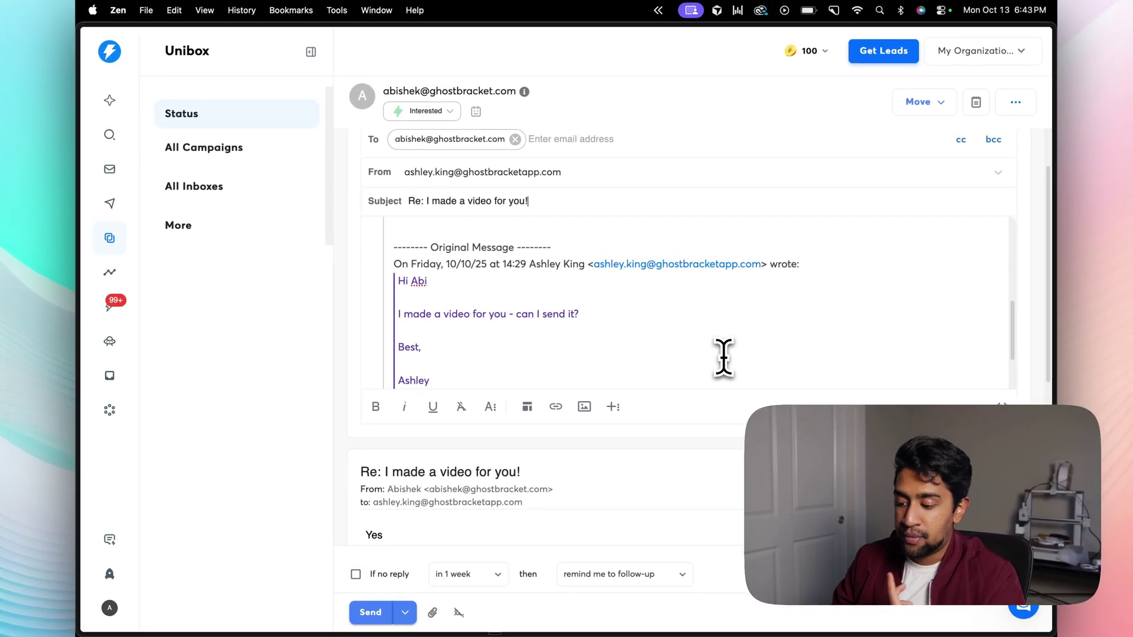
Paste 'Here's the video we made for you!' as the reply's opening line, then return to the Ghostbracket campaign
{"action": "scroll", "coordinate": [723, 357], "scroll_direction": "up", "scroll_amount": 3}
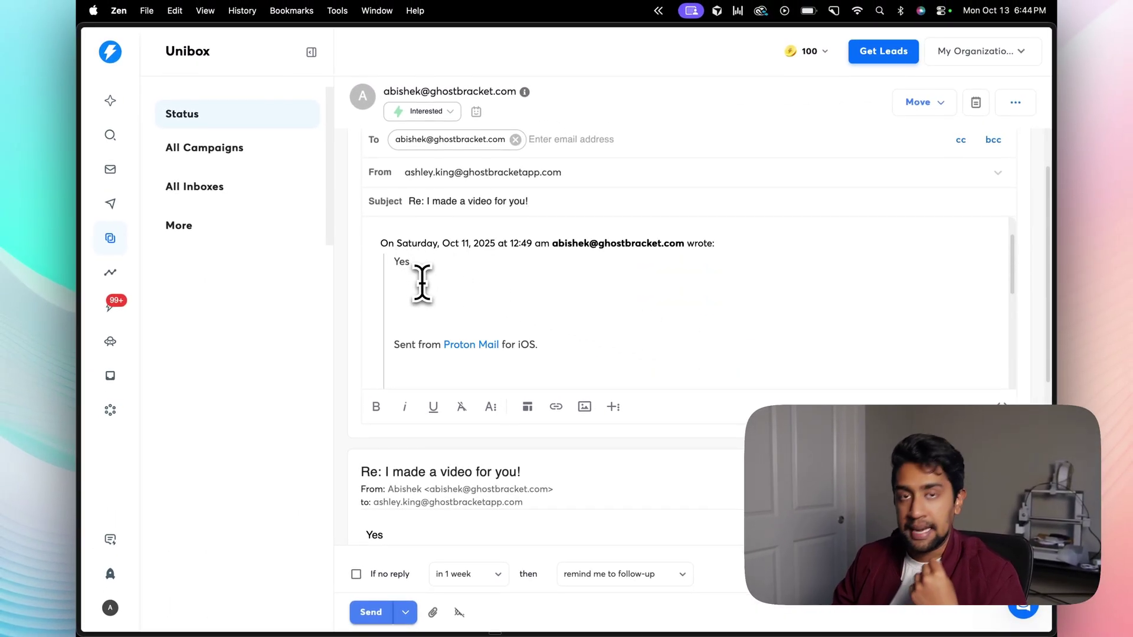
{"action": "type", "text": "Here's the video we made for you!"}
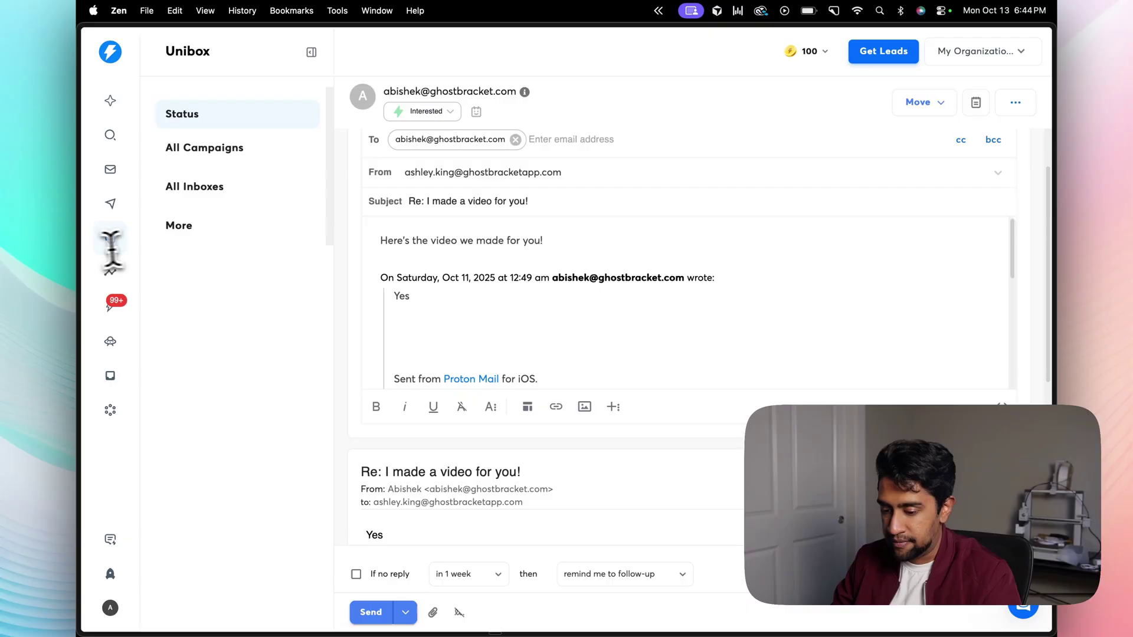
{"action": "mouse_move", "coordinate": [87, 254]}
{"action": "left_click", "coordinate": [102, 324]}
{"action": "scroll", "coordinate": [767, 118], "scroll_direction": "down", "scroll_amount": 10}
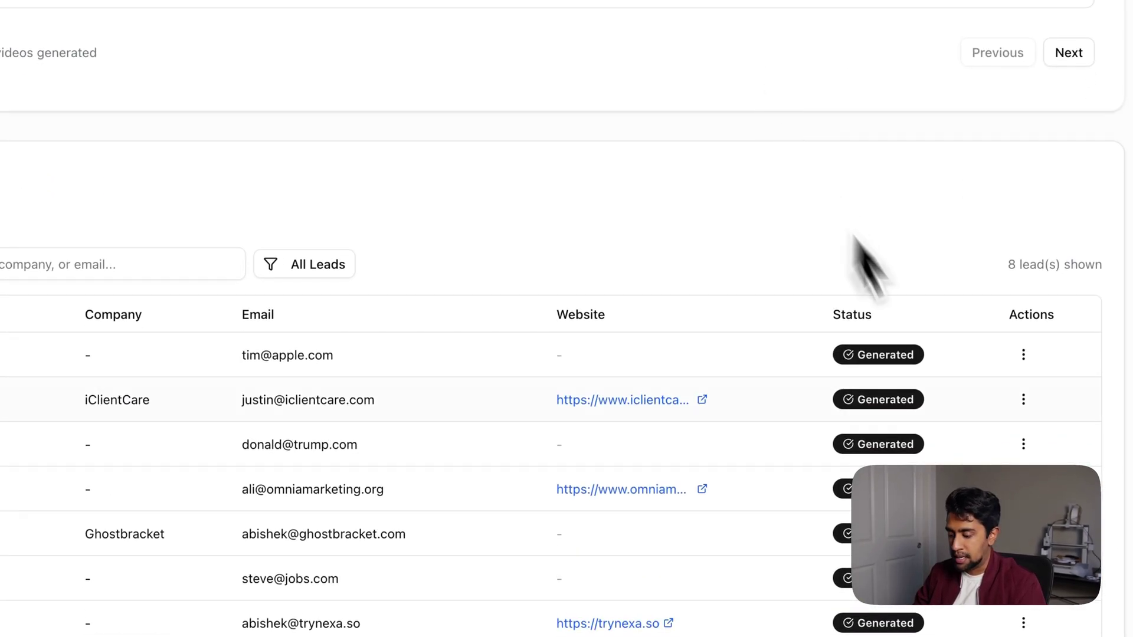
Copy the Ghostbracket lead's animated thumbnail embed code from its Get Embed Code dialog
{"action": "left_click", "coordinate": [1024, 533]}
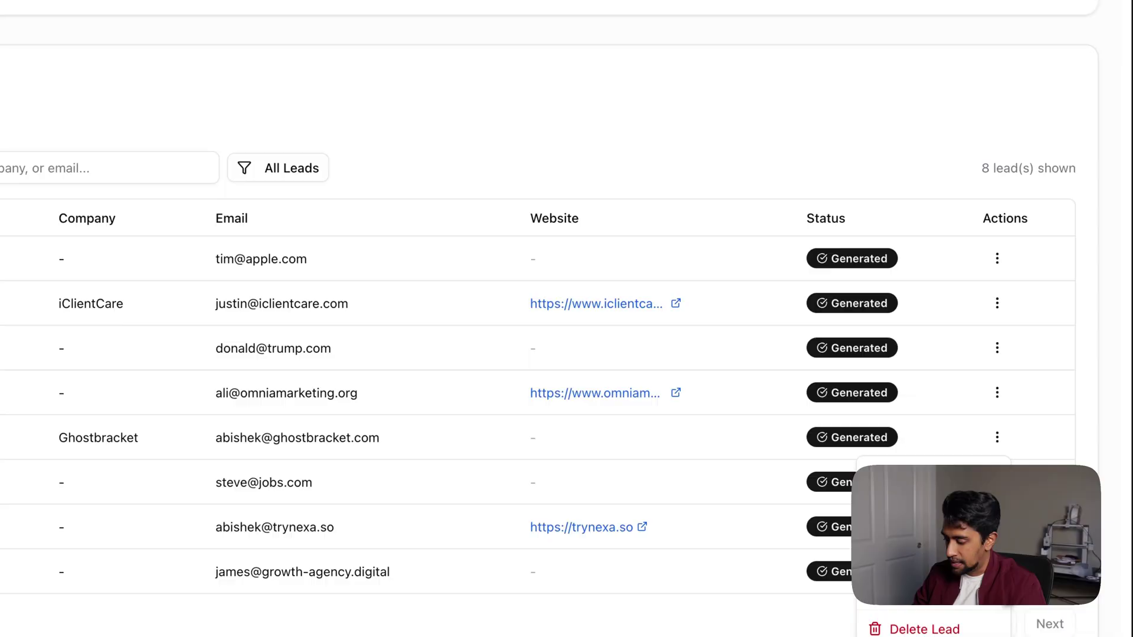
{"action": "left_click", "coordinate": [909, 599]}
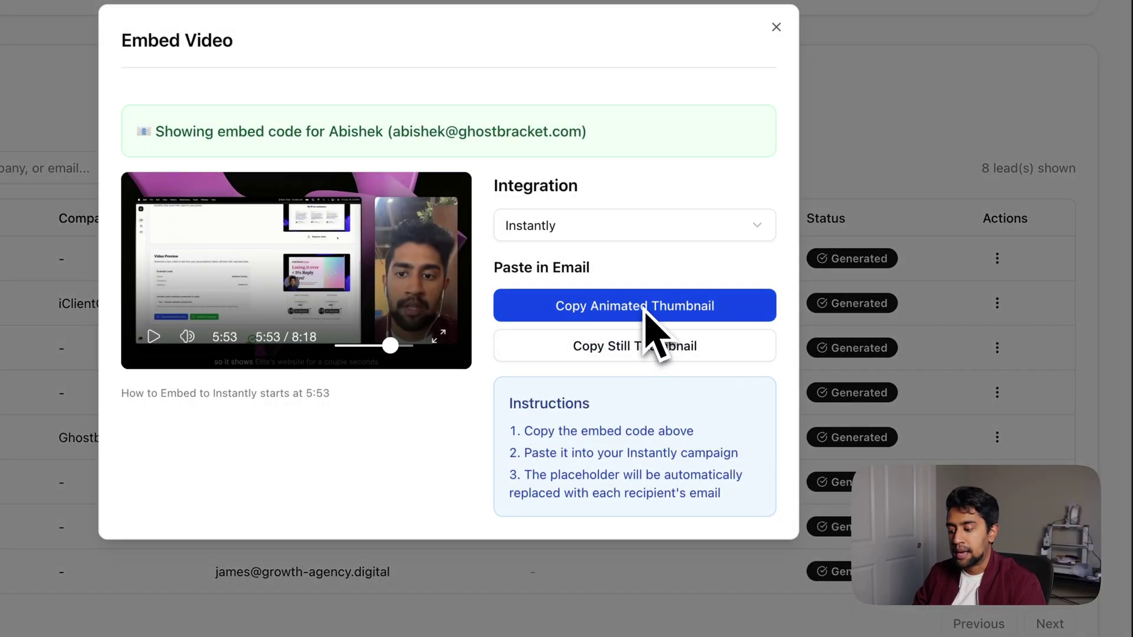
{"action": "left_click", "coordinate": [645, 308]}
{"action": "key", "text": "Escape"}
{"action": "scroll", "coordinate": [566, 153], "scroll_direction": "up", "scroll_amount": 10}
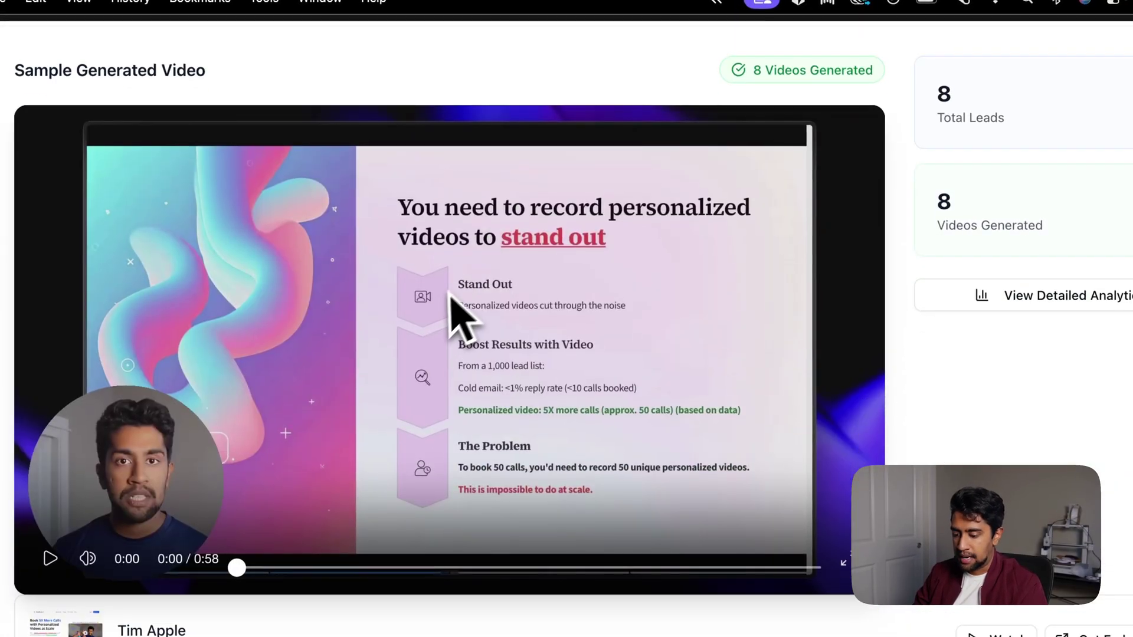
{"action": "scroll", "coordinate": [451, 307], "scroll_direction": "down", "scroll_amount": 5}
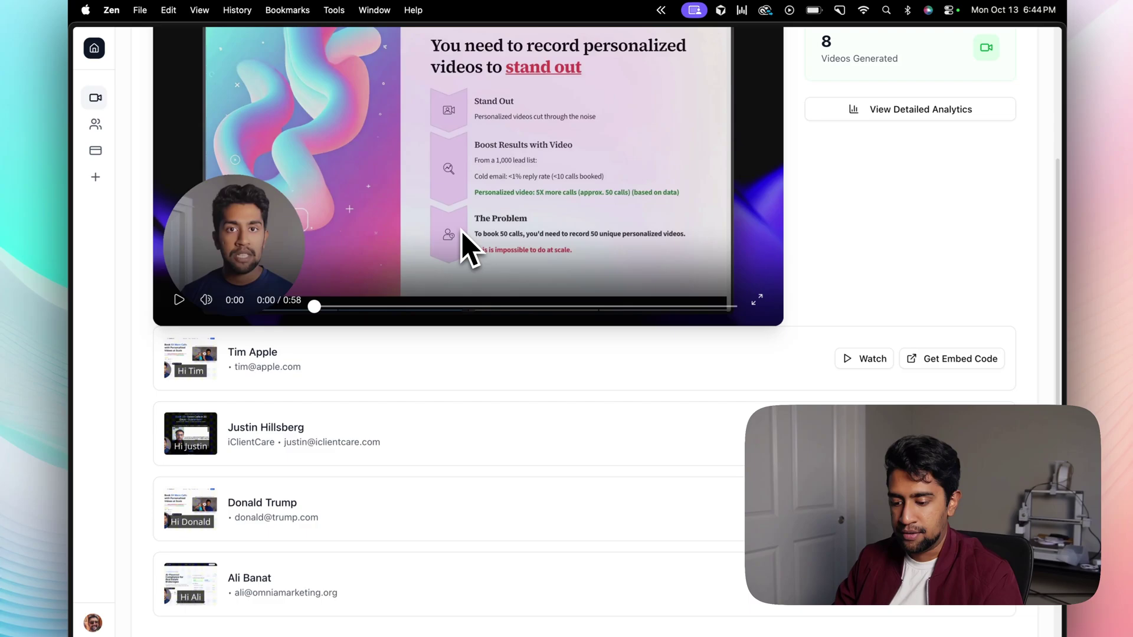
{"action": "scroll", "coordinate": [472, 242], "scroll_direction": "up", "scroll_amount": 4}
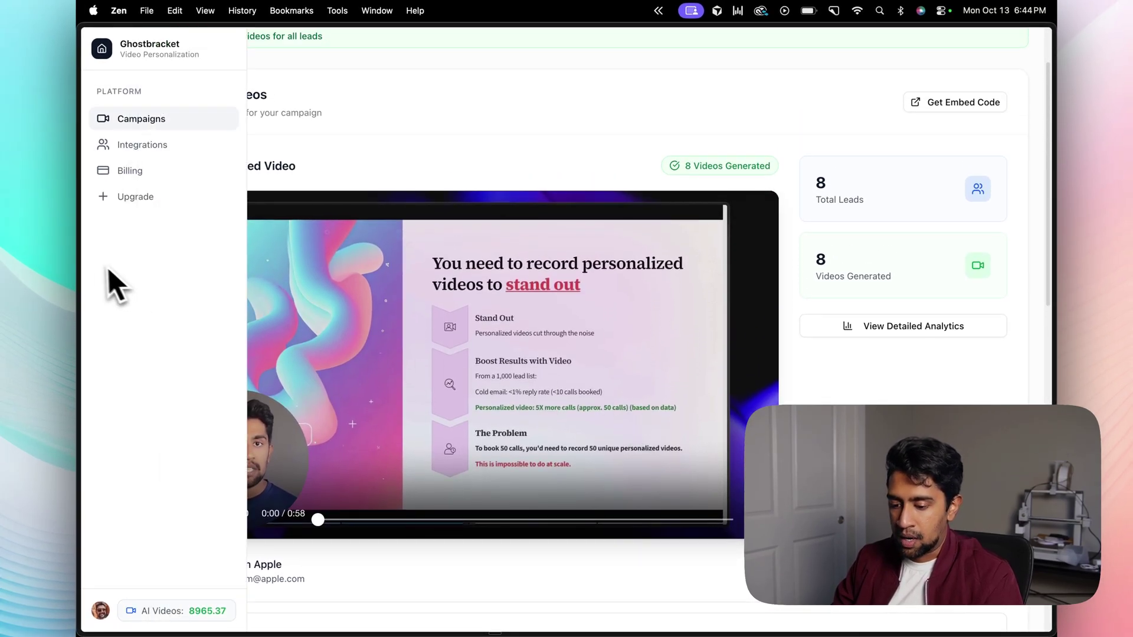
In Code View, paste the video thumbnail embed HTML on a new line after the first <br />
{"action": "left_click", "coordinate": [104, 254]}
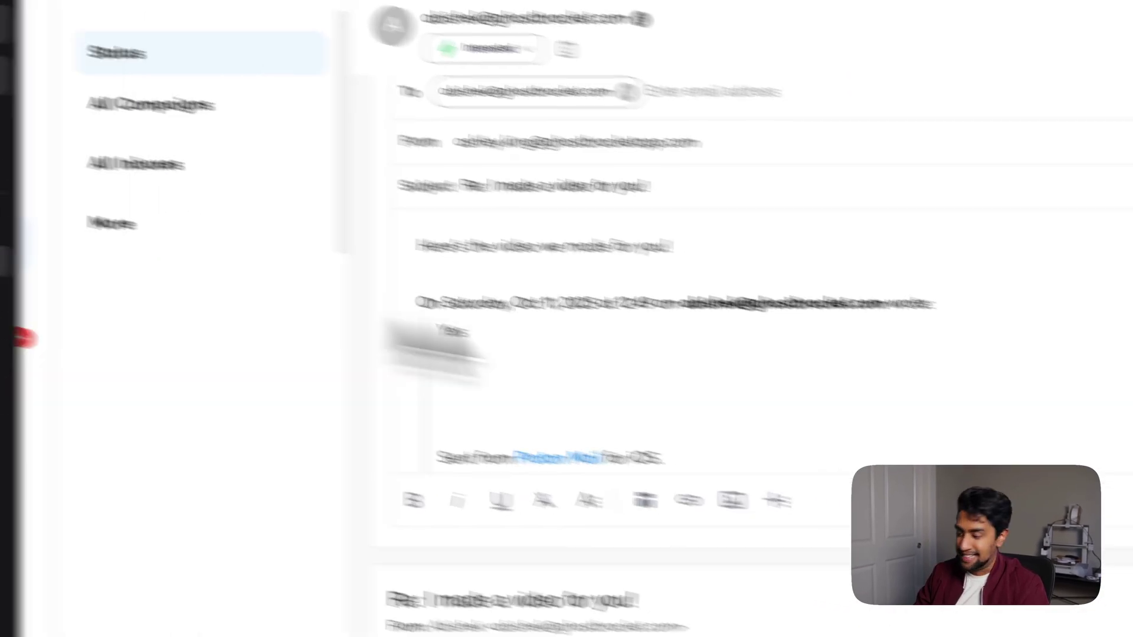
{"action": "left_click", "coordinate": [1048, 409]}
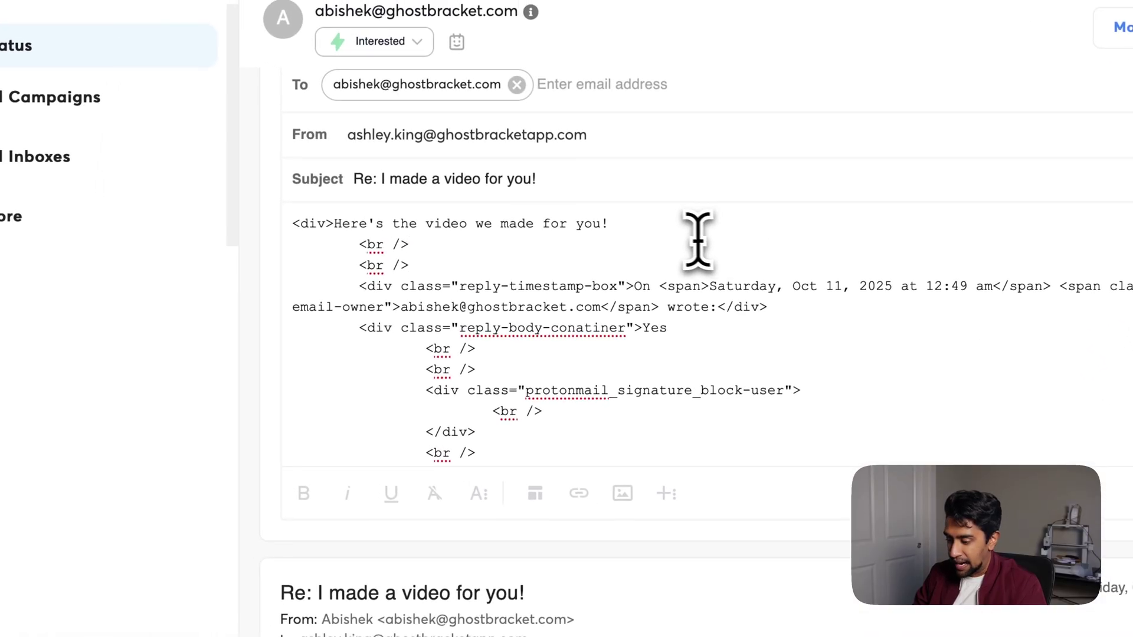
{"action": "key", "text": "Return"}
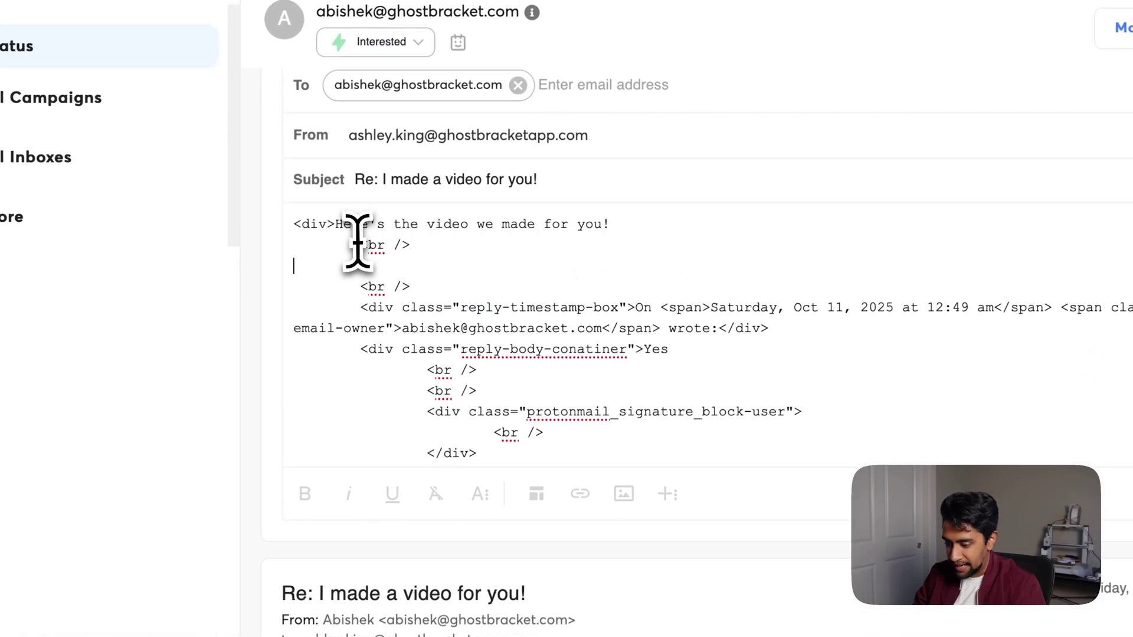
{"action": "key", "text": "ctrl+v"}
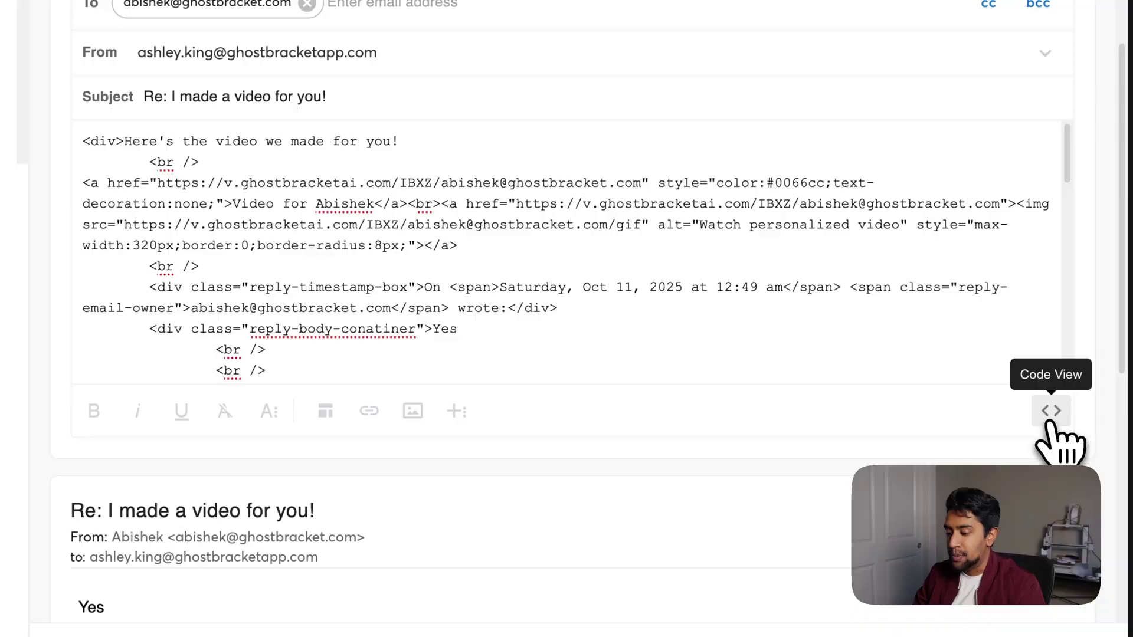
{"action": "left_click", "coordinate": [1049, 411]}
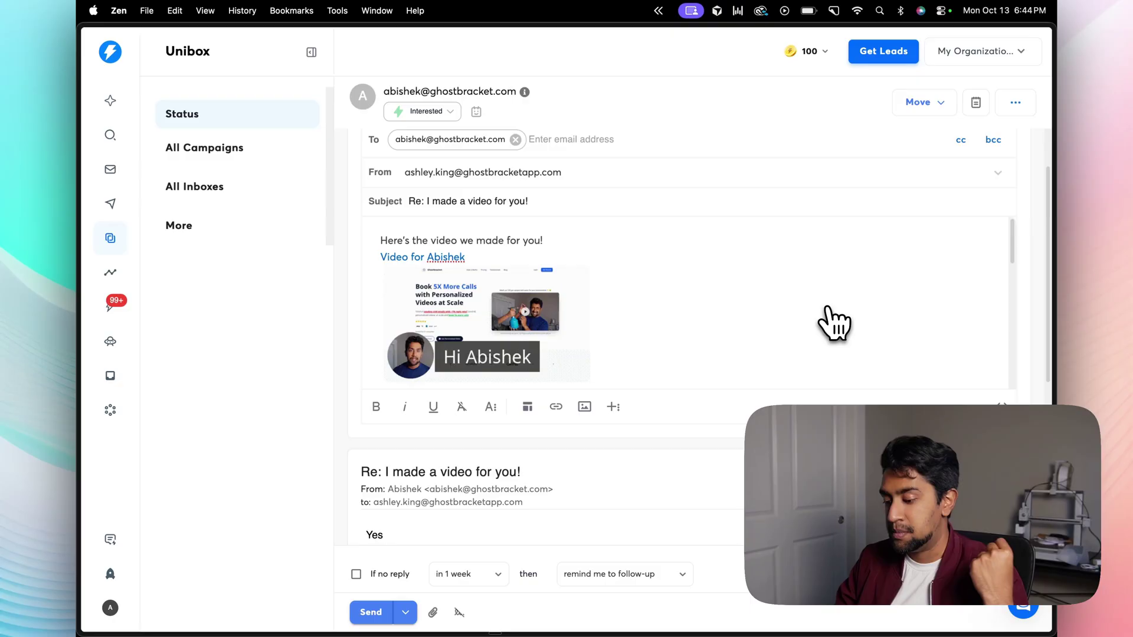
{"action": "scroll", "coordinate": [634, 304], "scroll_direction": "down", "scroll_amount": 1}
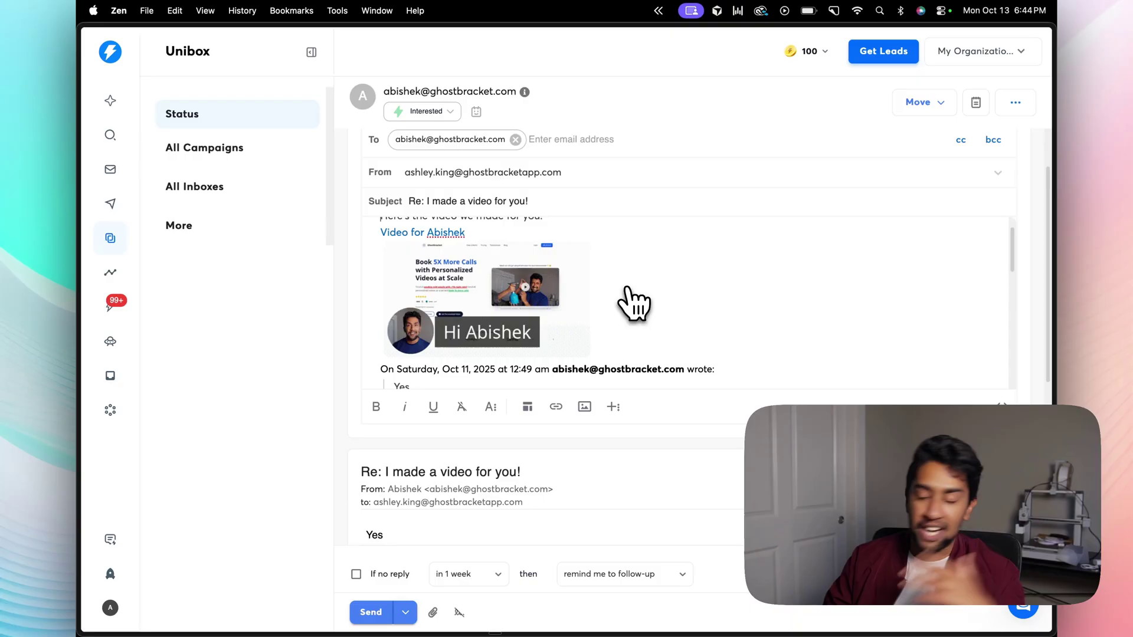
Open the Type4 Test Campaign's detailed analytics, showing 8 leads, 0 views and 0 CTA clicks
{"action": "mouse_move", "coordinate": [99, 241]}
{"action": "left_click", "coordinate": [124, 277]}
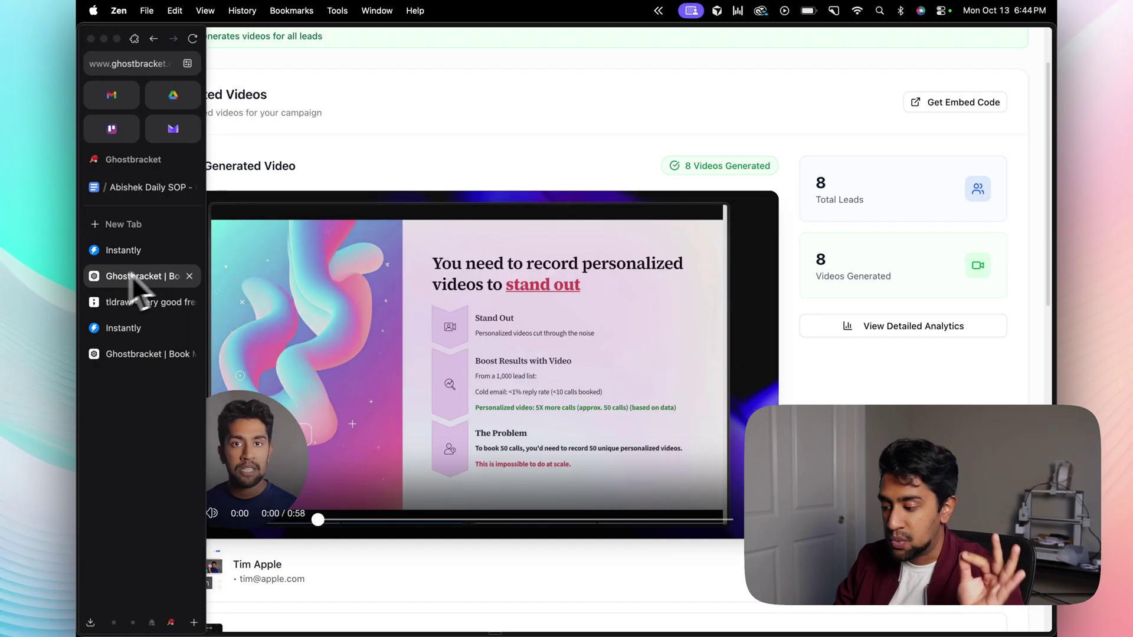
{"action": "left_click", "coordinate": [931, 341]}
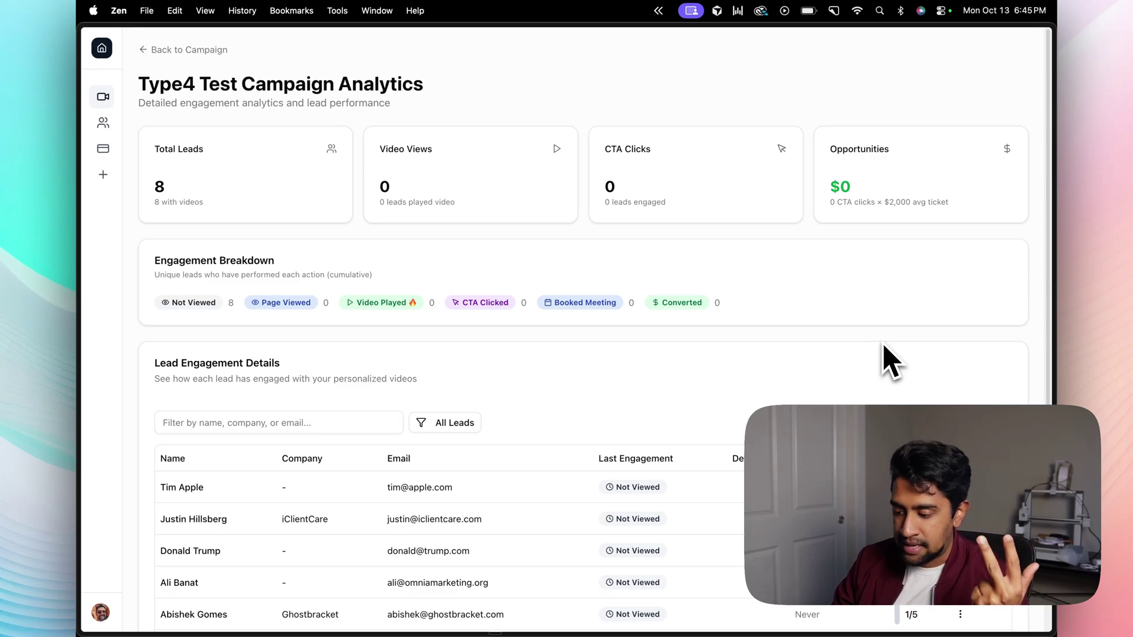
{"action": "scroll", "coordinate": [892, 360], "scroll_direction": "down", "scroll_amount": 3}
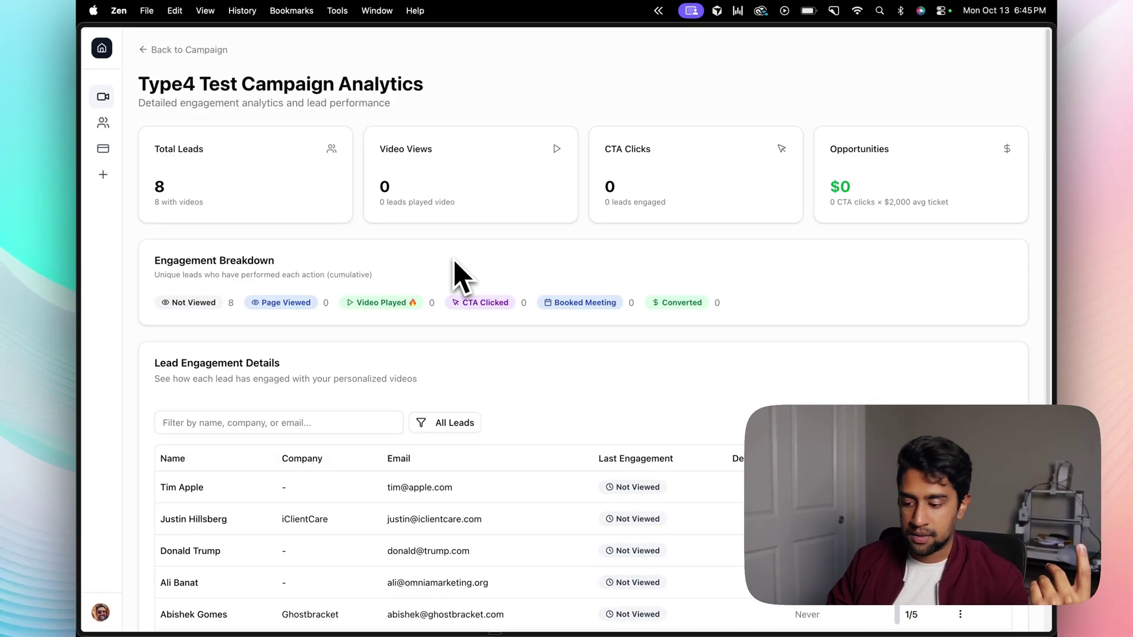
Review the quoted thread in the Instantly reply, then move to the tldraw 'Ghostbracket - Give Value' board
{"action": "mouse_move", "coordinate": [87, 312]}
{"action": "left_click", "coordinate": [114, 250]}
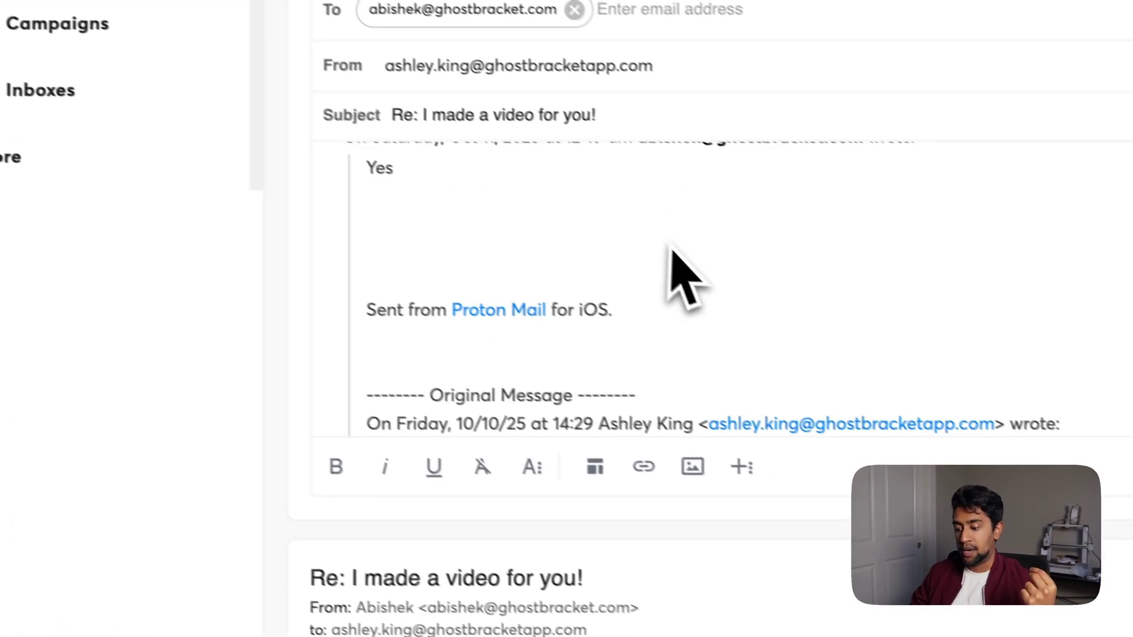
{"action": "scroll", "coordinate": [667, 284], "scroll_direction": "down", "scroll_amount": 4}
{"action": "left_click_drag", "start_coordinate": [620, 392], "coordinate": [445, 258]}
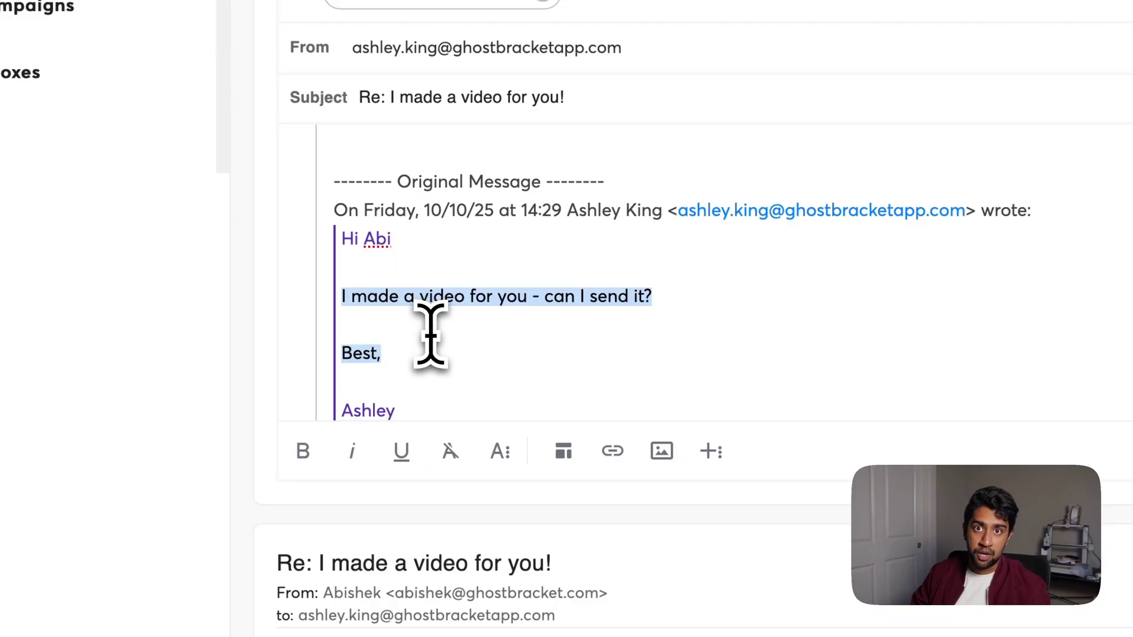
{"action": "left_click", "coordinate": [438, 389]}
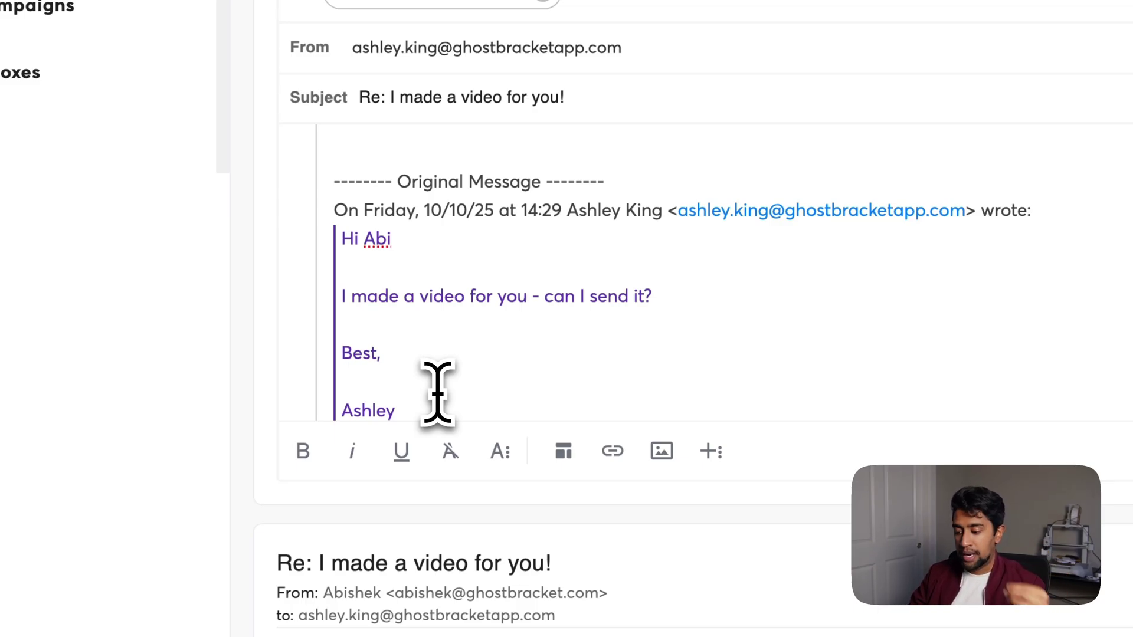
{"action": "left_click_drag", "start_coordinate": [478, 425], "coordinate": [304, 238]}
{"action": "left_click", "coordinate": [473, 268]}
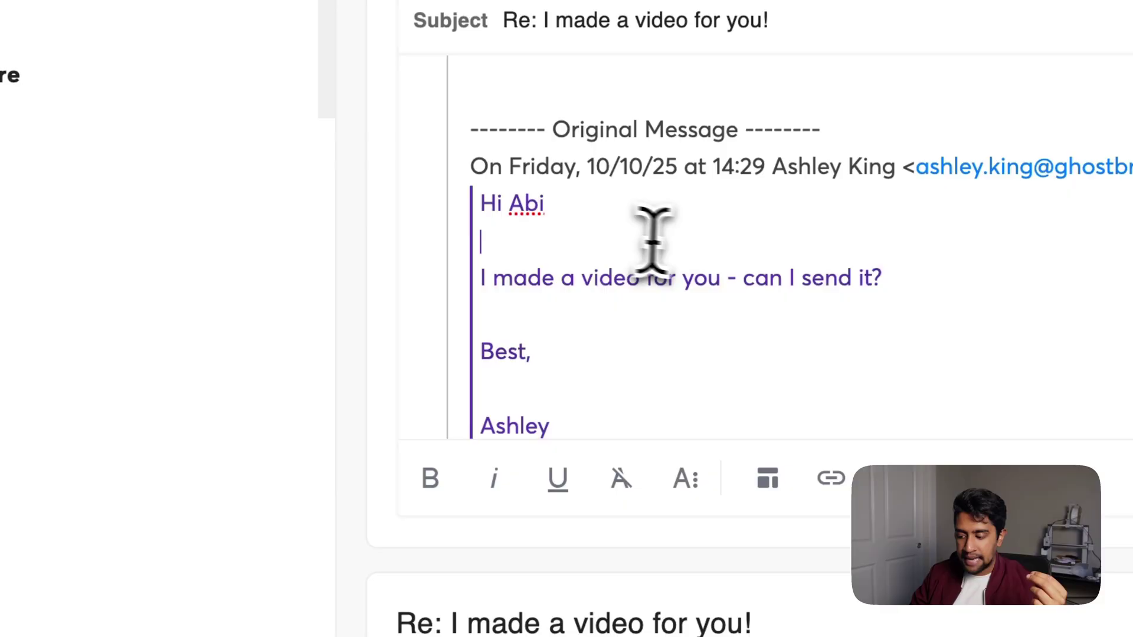
{"action": "scroll", "coordinate": [683, 241], "scroll_direction": "up", "scroll_amount": 5}
{"action": "left_click_drag", "start_coordinate": [626, 183], "coordinate": [454, 189]}
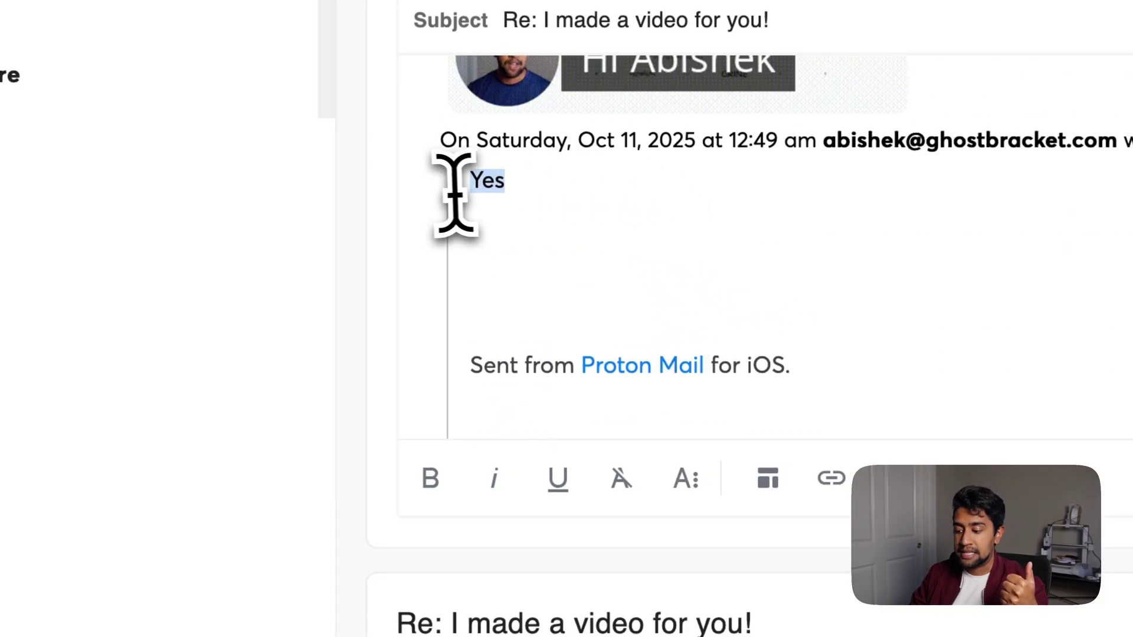
{"action": "scroll", "coordinate": [467, 200], "scroll_direction": "up", "scroll_amount": 5}
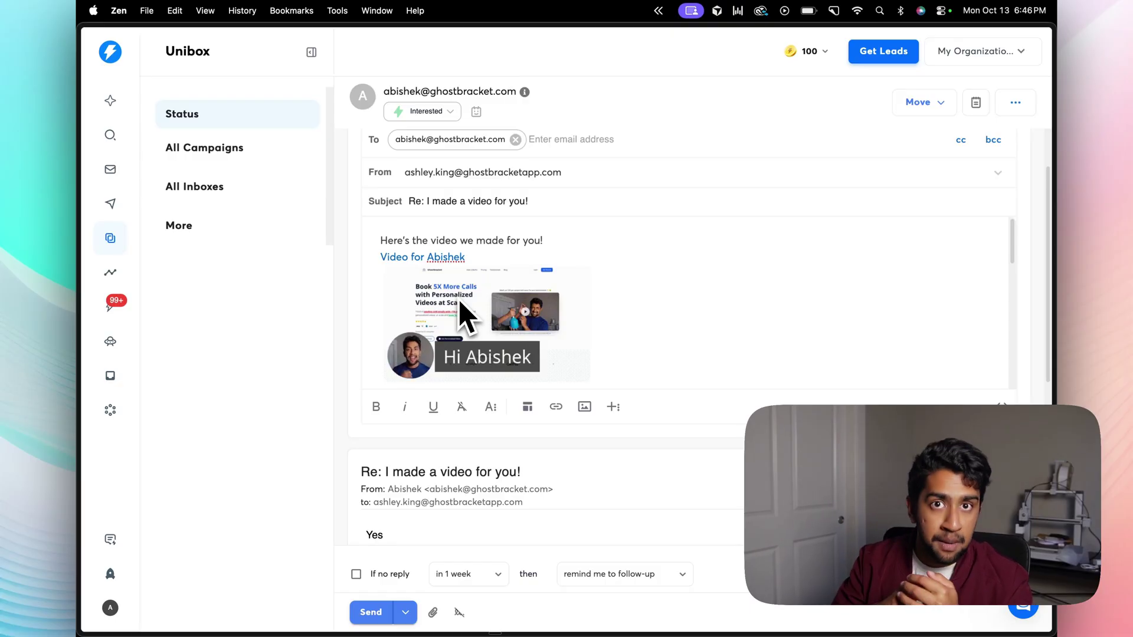
{"action": "mouse_move", "coordinate": [129, 275]}
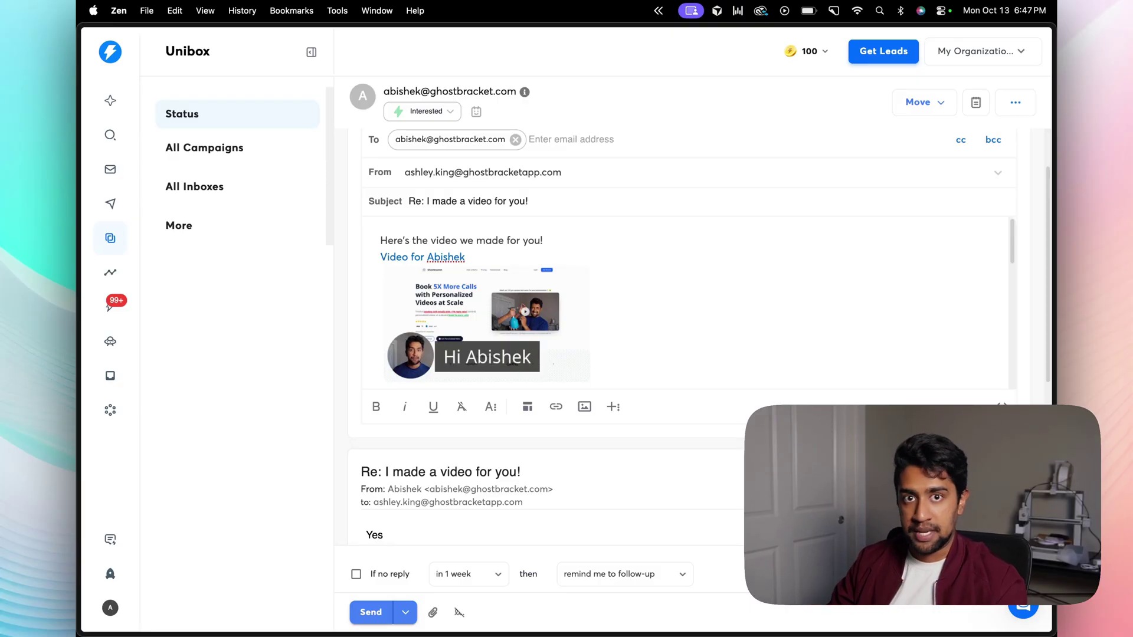
{"action": "key", "text": "ctrl+Tab"}
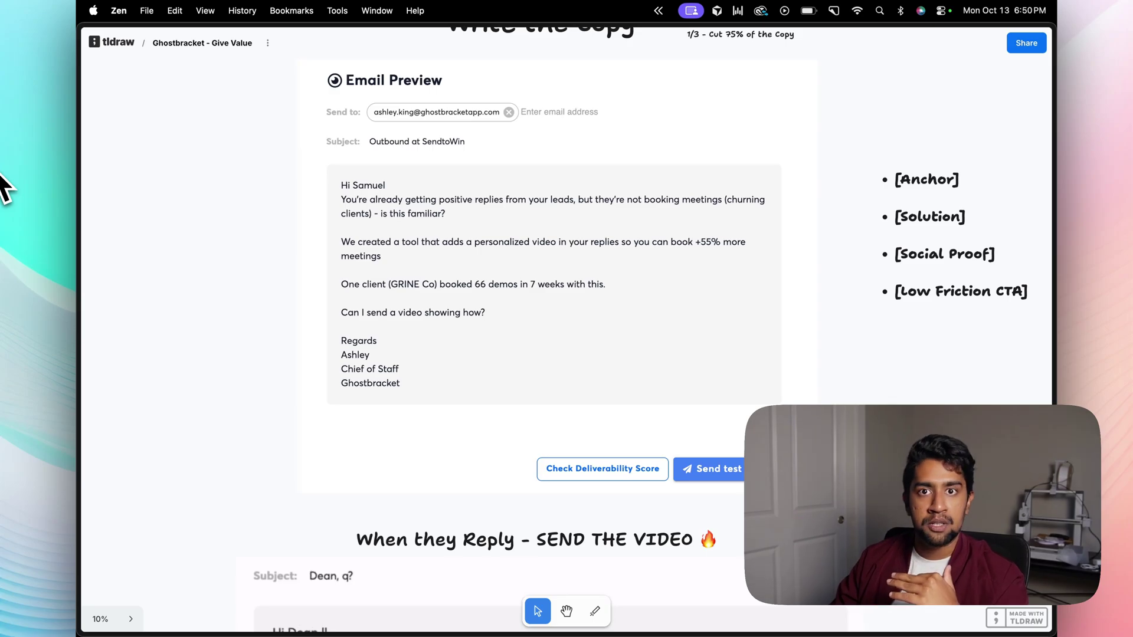
{"action": "scroll", "coordinate": [83, 188], "scroll_direction": "down", "scroll_amount": 6}
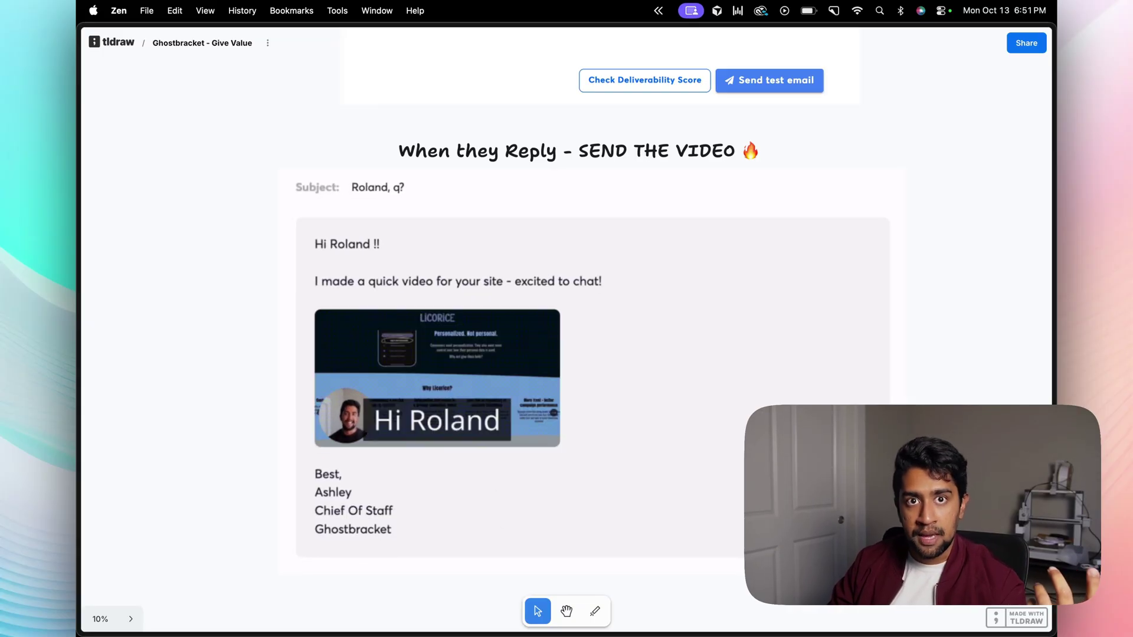
{"action": "scroll", "coordinate": [608, 384], "scroll_direction": "up", "scroll_amount": 5}
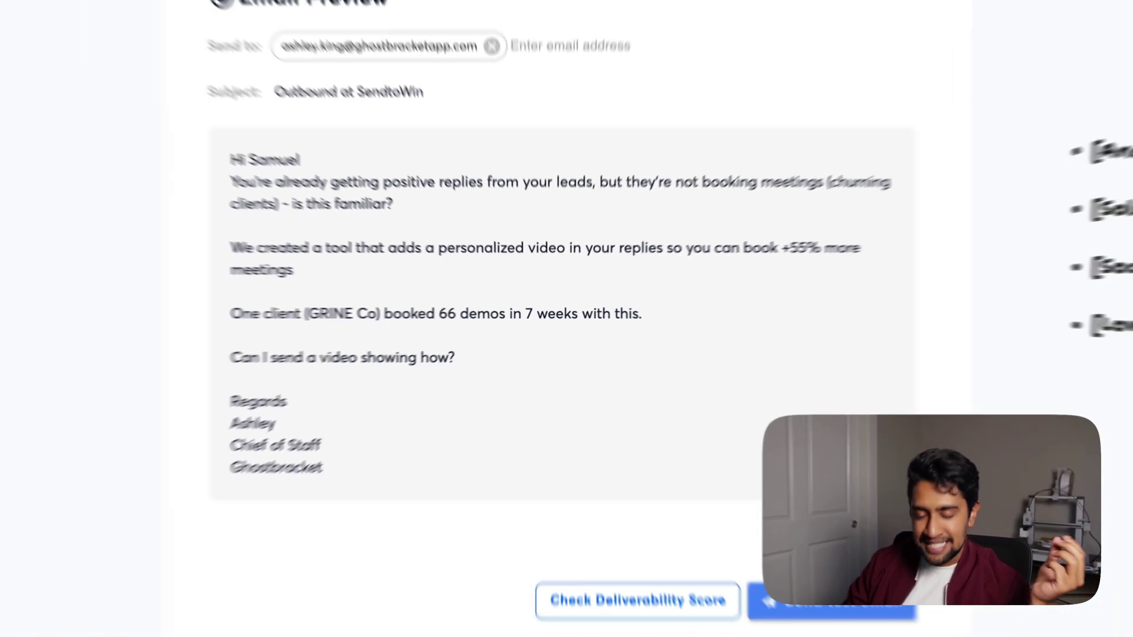
Scroll the tldraw board down to the Instantly positive-reply notification screenshot
{"action": "scroll", "coordinate": [454, 366], "scroll_direction": "down", "scroll_amount": 15}
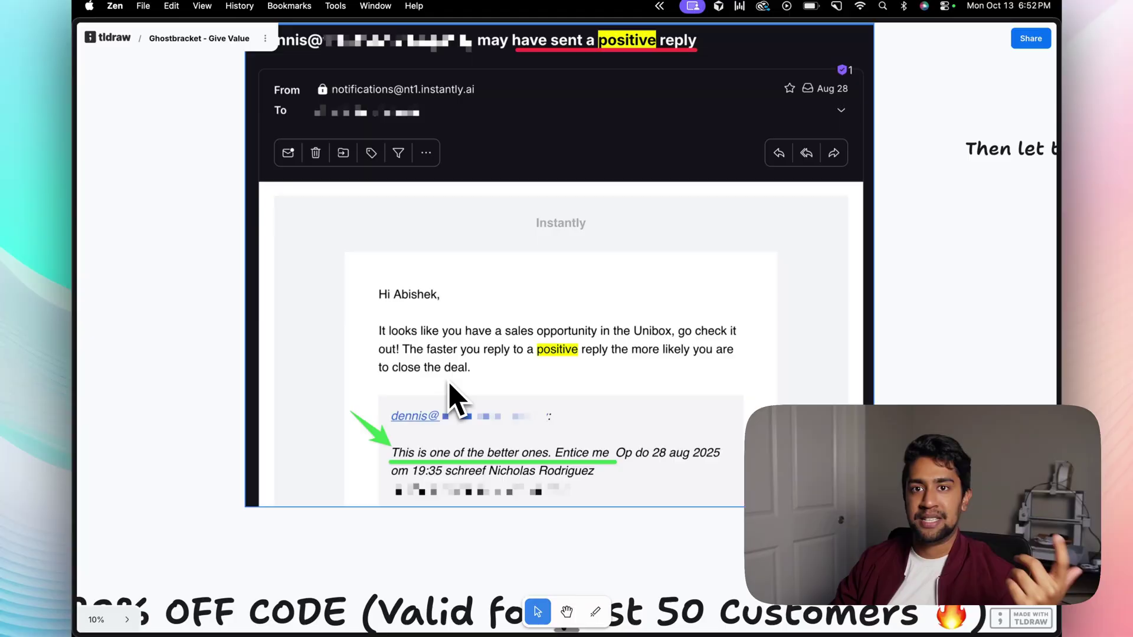
Scroll the canvas down to the '20% OFF CODE (Valid for first 50 Customers)' banner
{"action": "scroll", "coordinate": [455, 395], "scroll_direction": "down", "scroll_amount": 5}
{"action": "scroll", "coordinate": [454, 396], "scroll_direction": "down", "scroll_amount": 3}
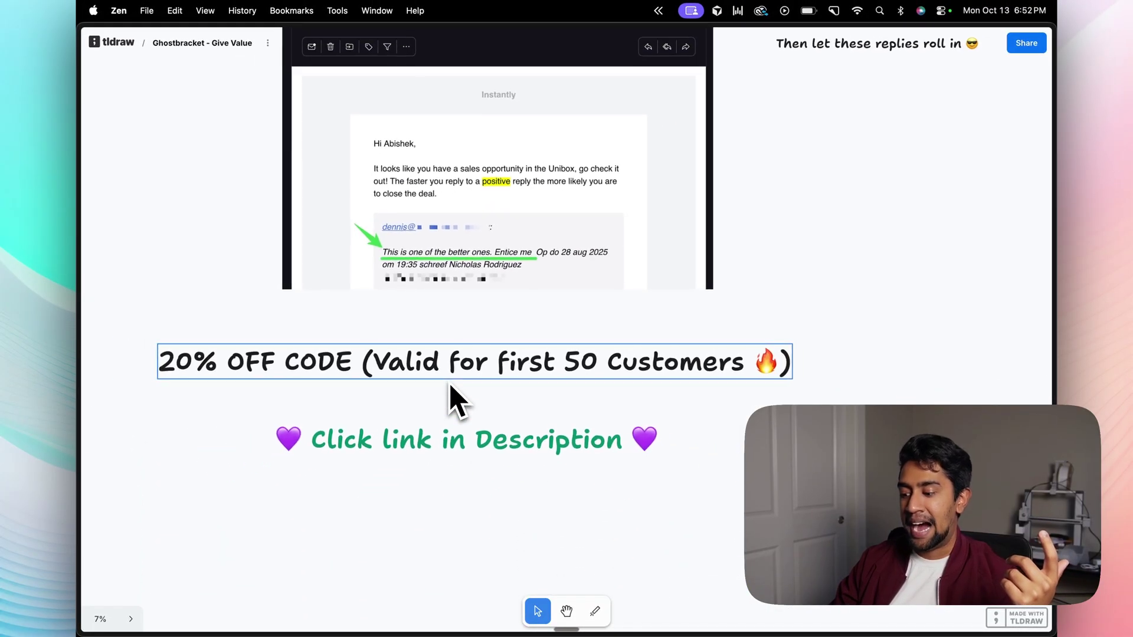